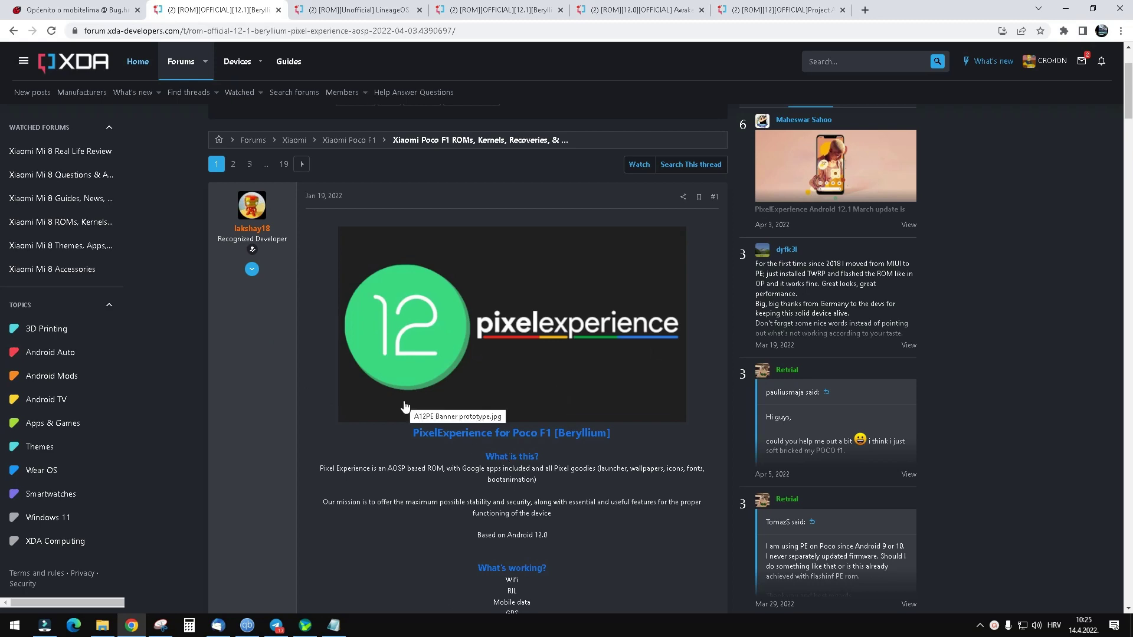
- Open the Poco F1 download page and expand the Android 12 build dated 2022/04/03
{"action": "scroll", "coordinate": [397, 443], "scroll_direction": "down", "scroll_amount": 7}
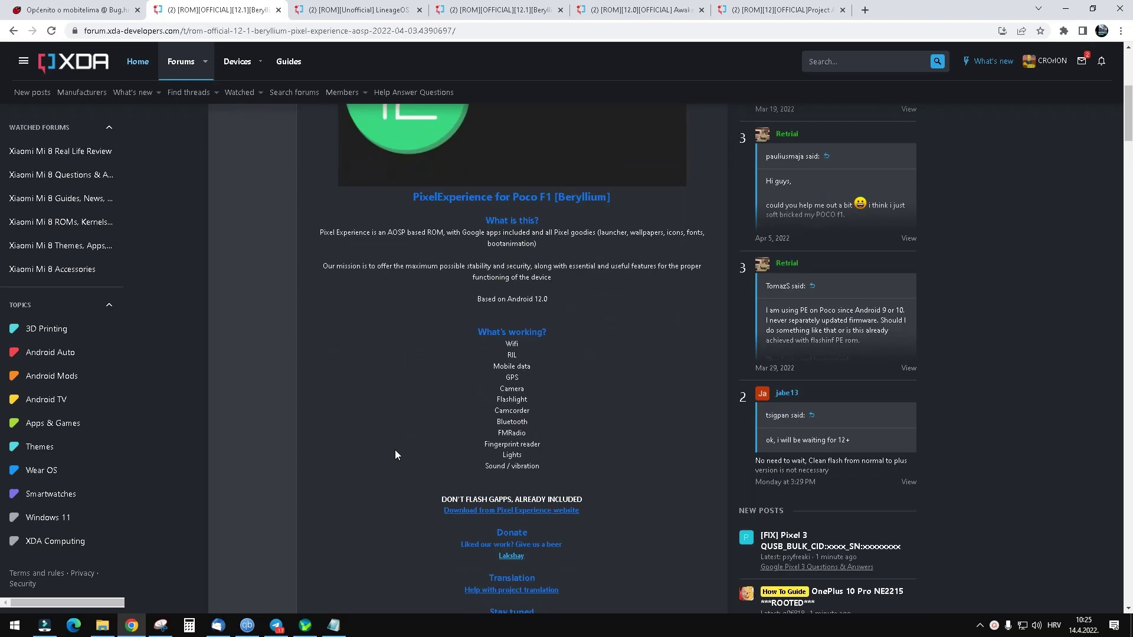
{"action": "scroll", "coordinate": [394, 450], "scroll_direction": "up", "scroll_amount": 4}
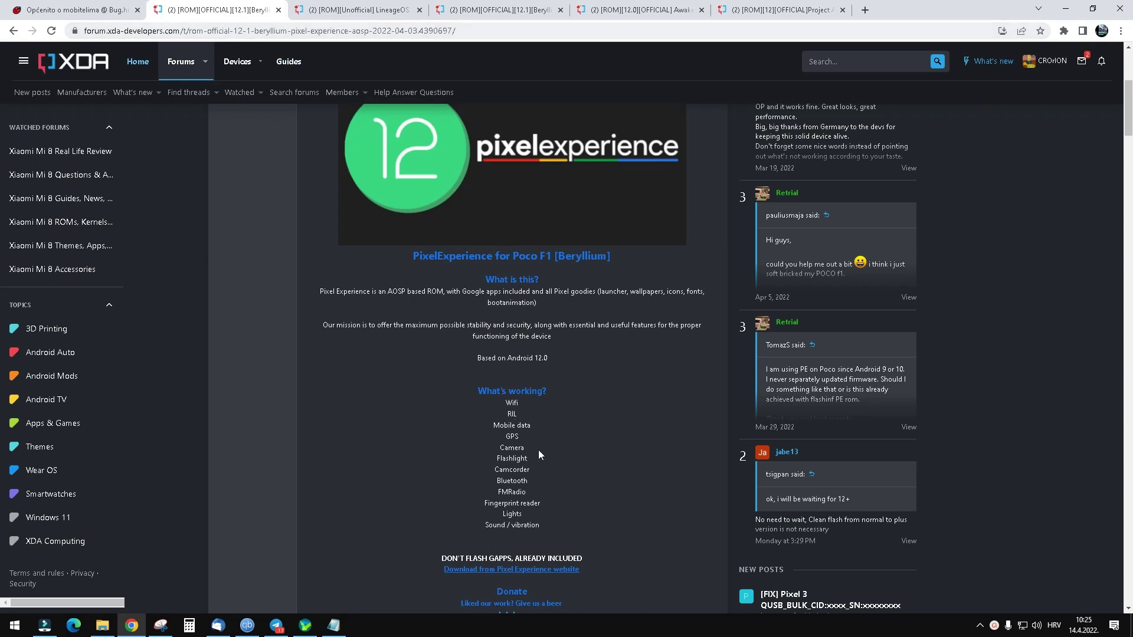
{"action": "scroll", "coordinate": [547, 489], "scroll_direction": "down", "scroll_amount": 2}
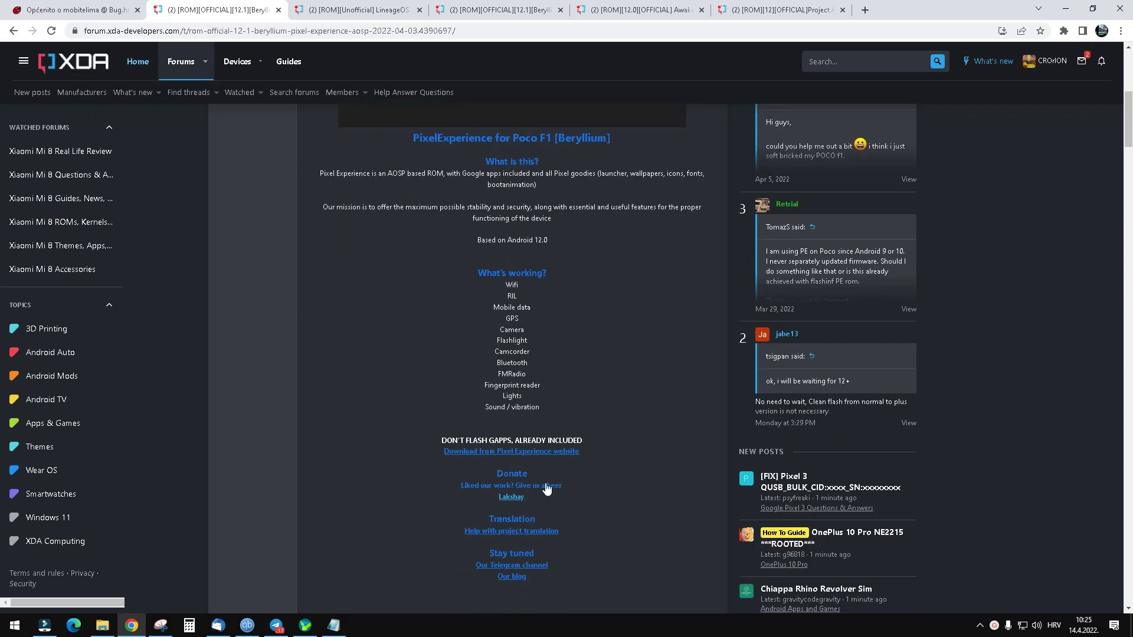
{"action": "left_click", "coordinate": [539, 452]}
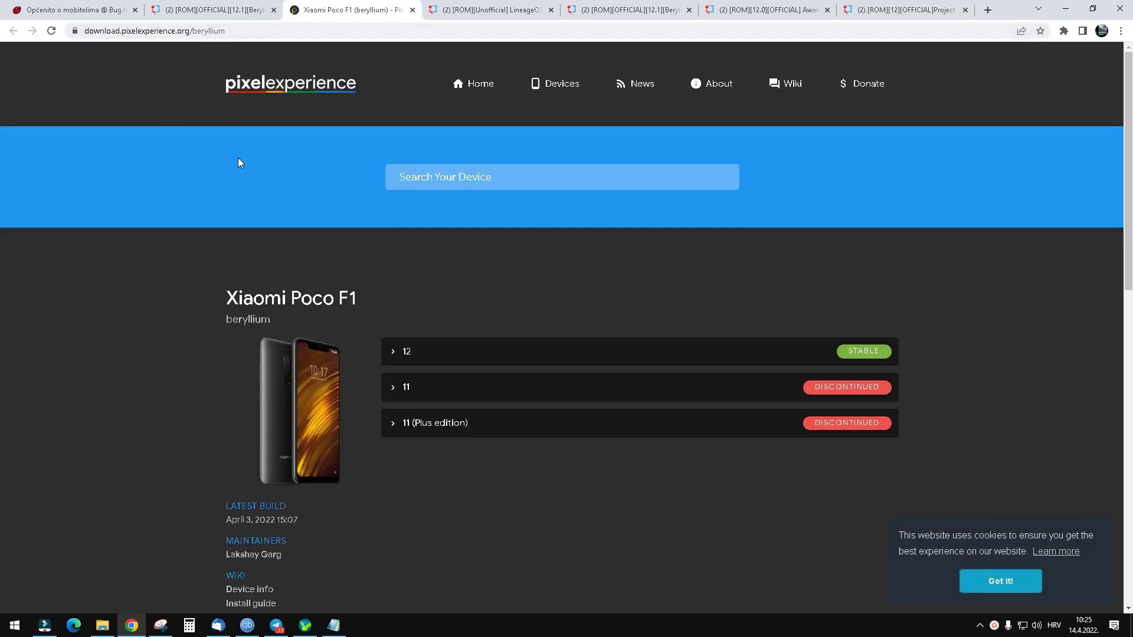
{"action": "left_click", "coordinate": [505, 361]}
{"action": "scroll", "coordinate": [505, 358], "scroll_direction": "down", "scroll_amount": 2}
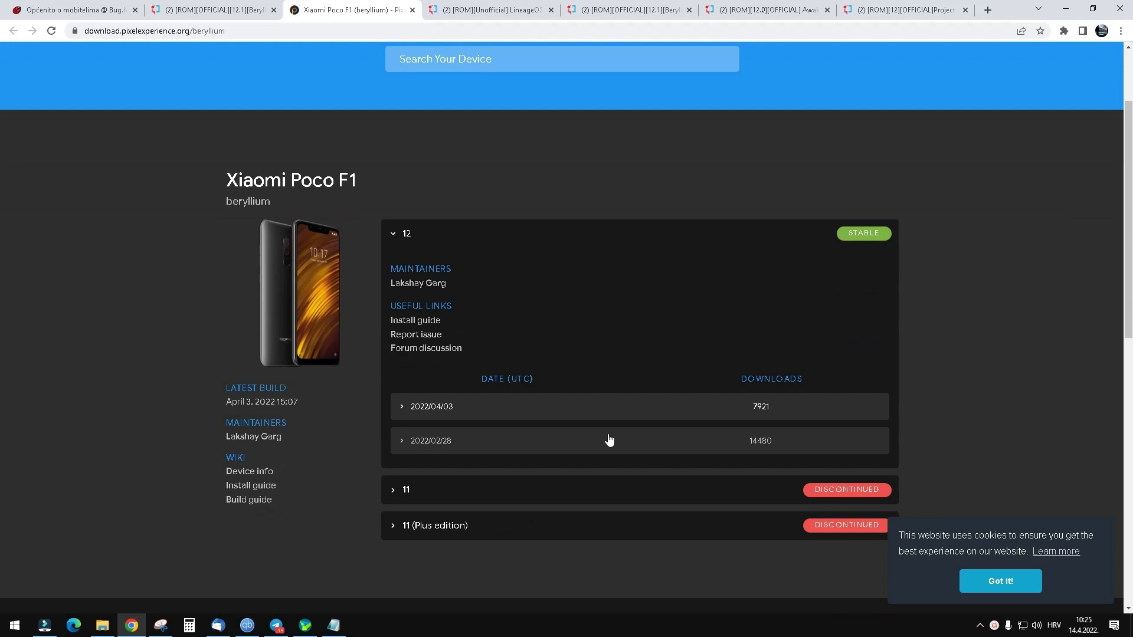
{"action": "left_click", "coordinate": [445, 409]}
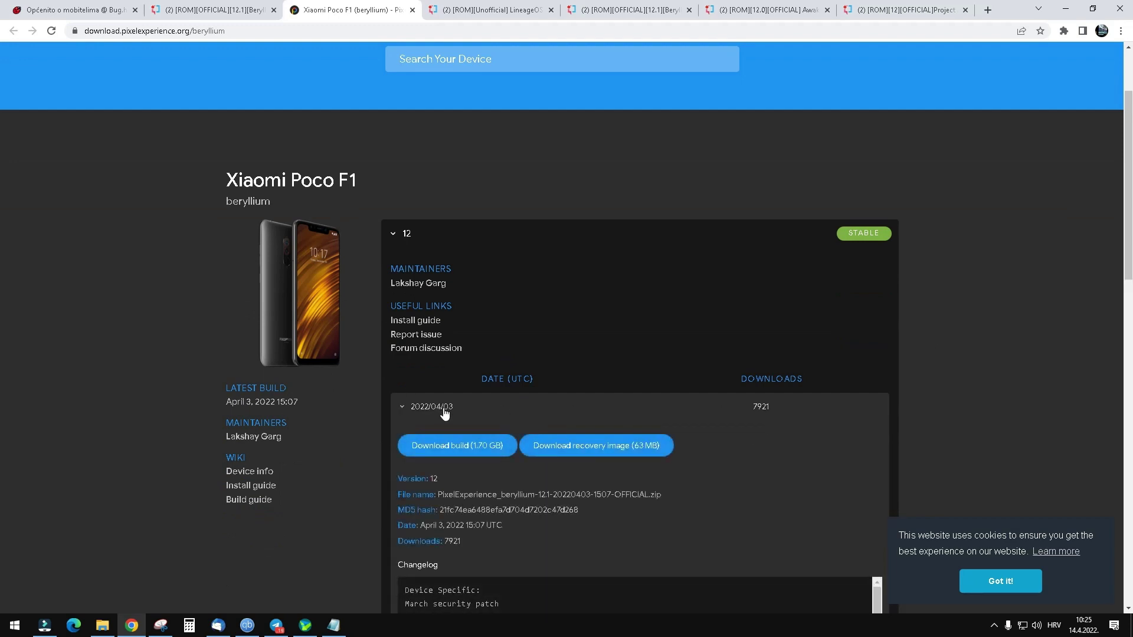
- Download the 1.70 GB build, retrying after the expired-URL error
{"action": "scroll", "coordinate": [444, 412], "scroll_direction": "down", "scroll_amount": 2}
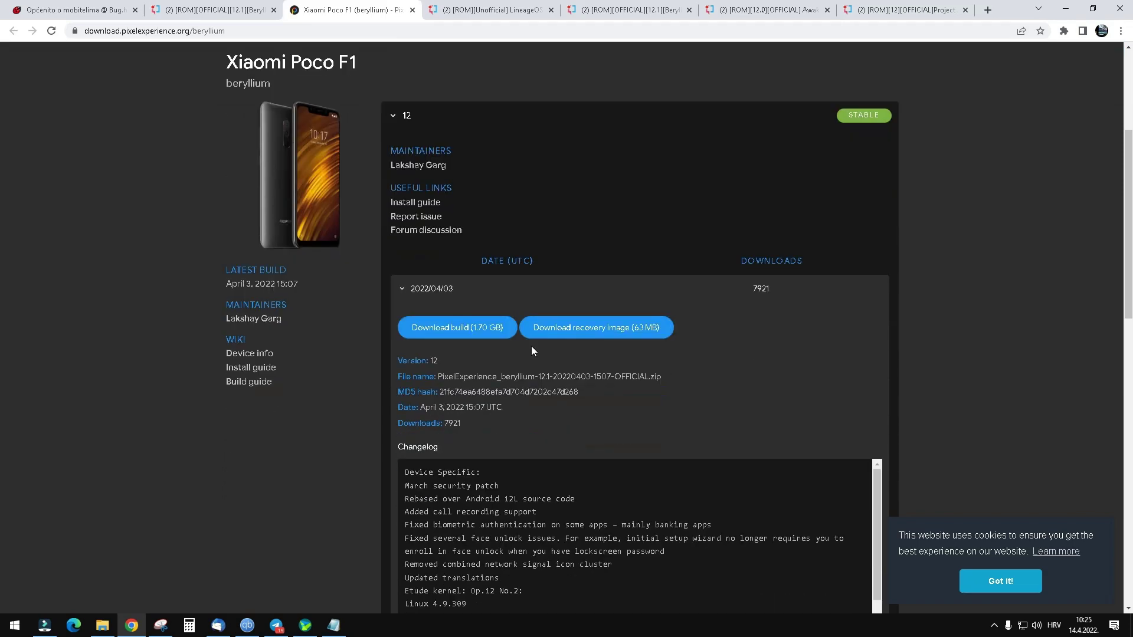
{"action": "left_click", "coordinate": [489, 339]}
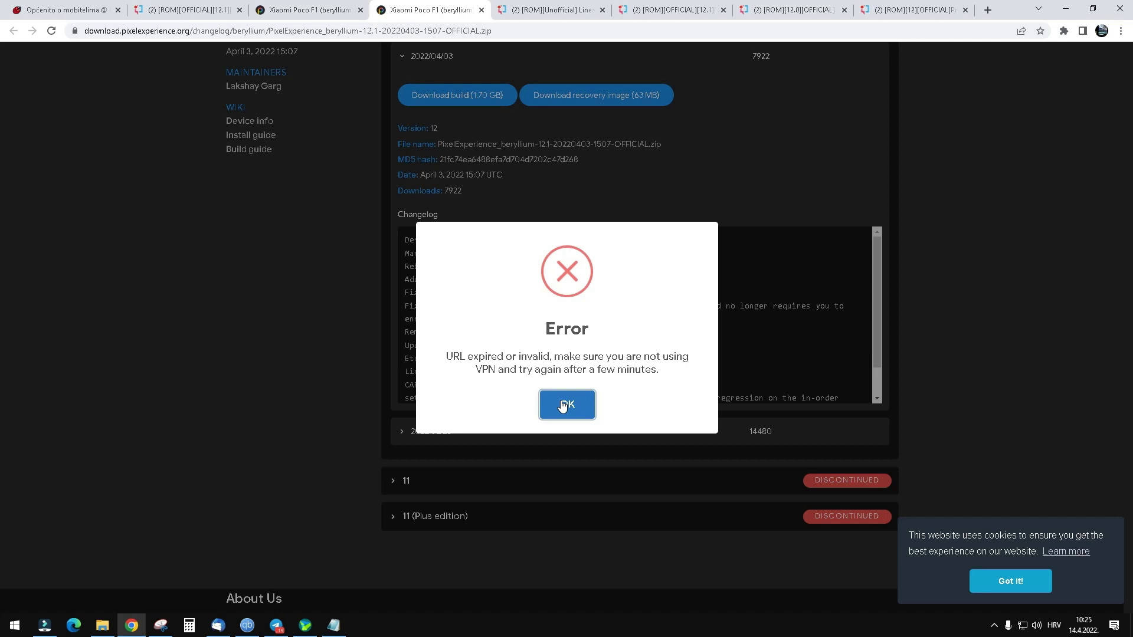
{"action": "left_click", "coordinate": [562, 405]}
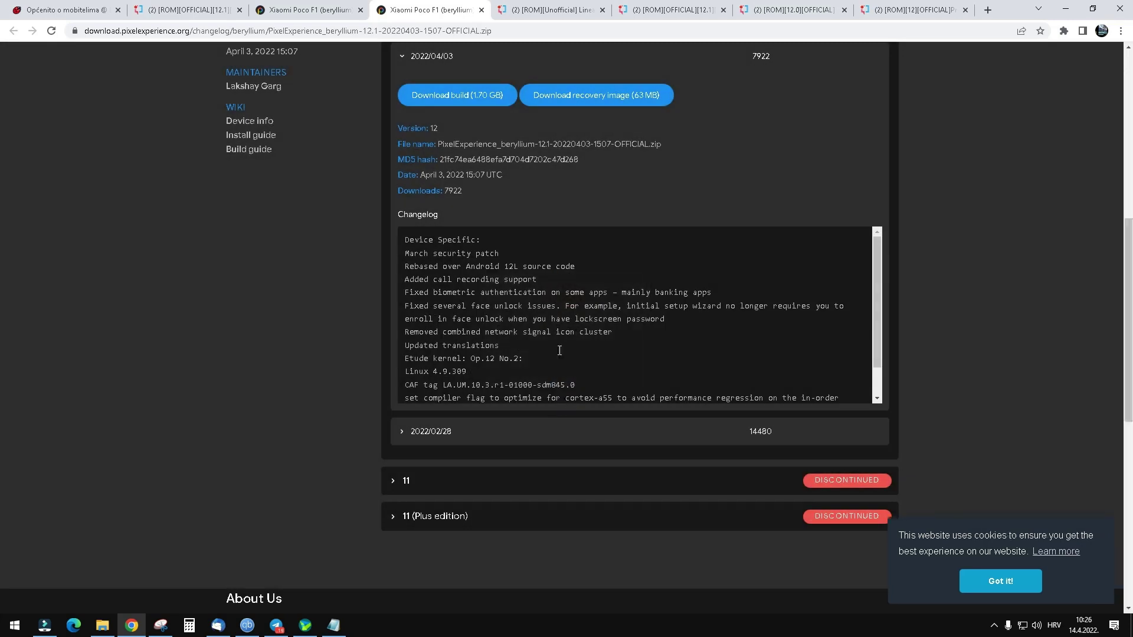
{"action": "left_click", "coordinate": [480, 110]}
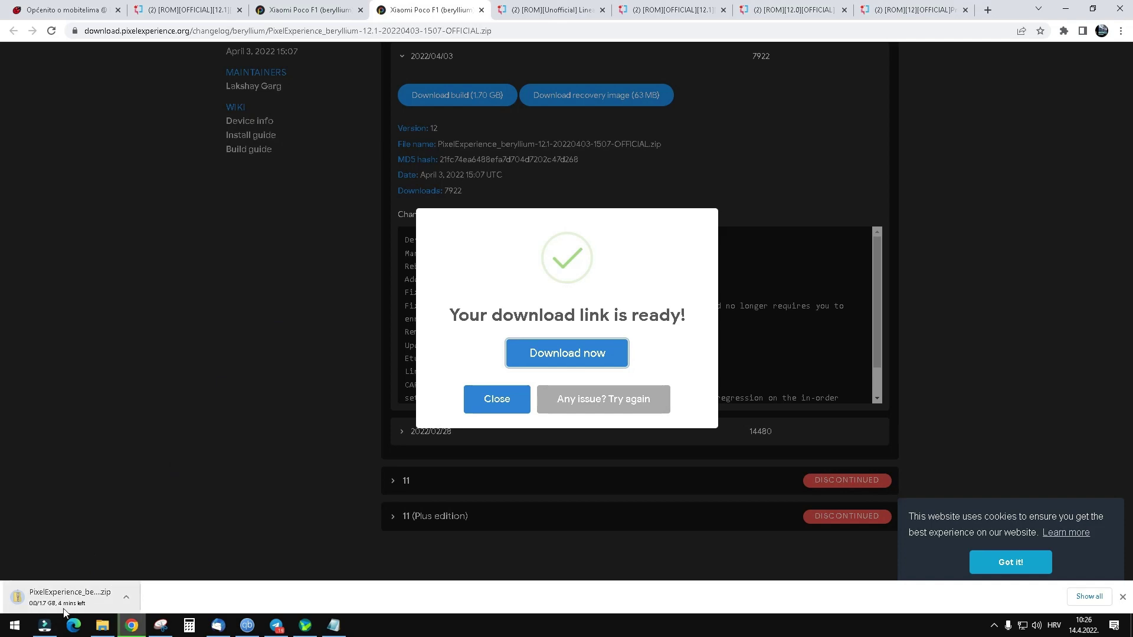
- Go to twrp.me and find the Xiaomi Pocophone F1 (beryllium) TWRP page
{"action": "left_click", "coordinate": [585, 6]}
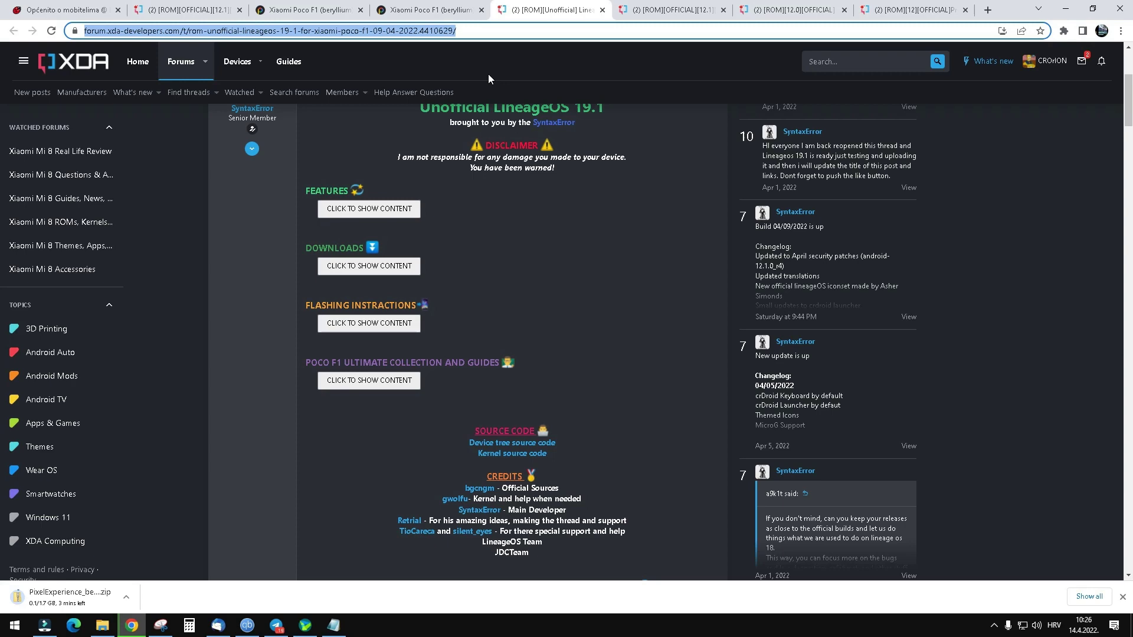
{"action": "type", "text": "twrp"}
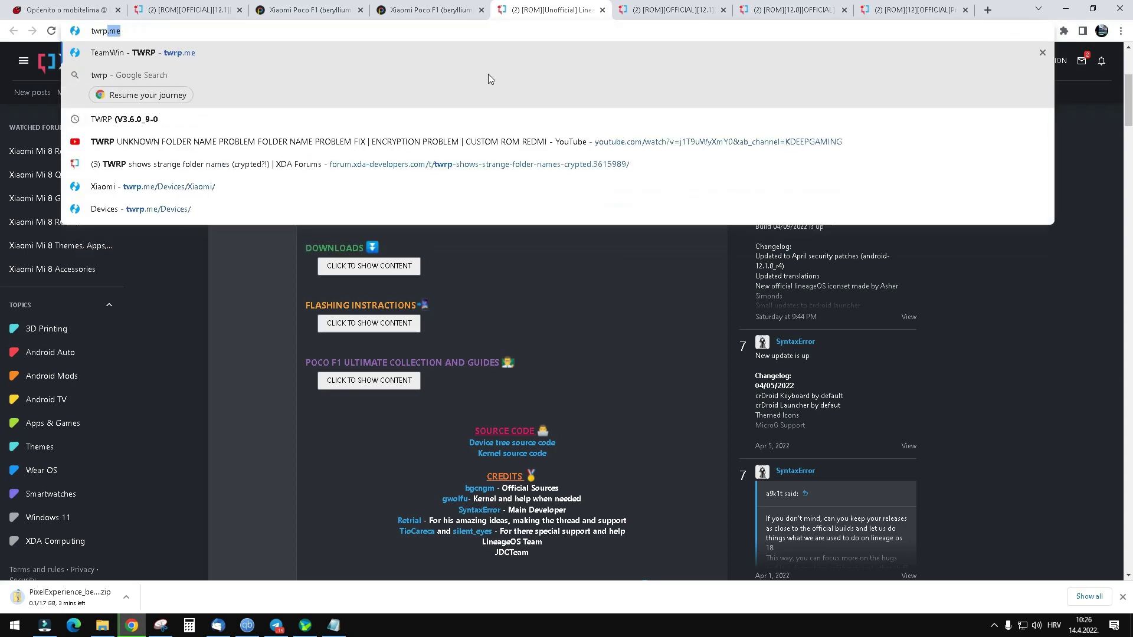
{"action": "key", "text": "Return"}
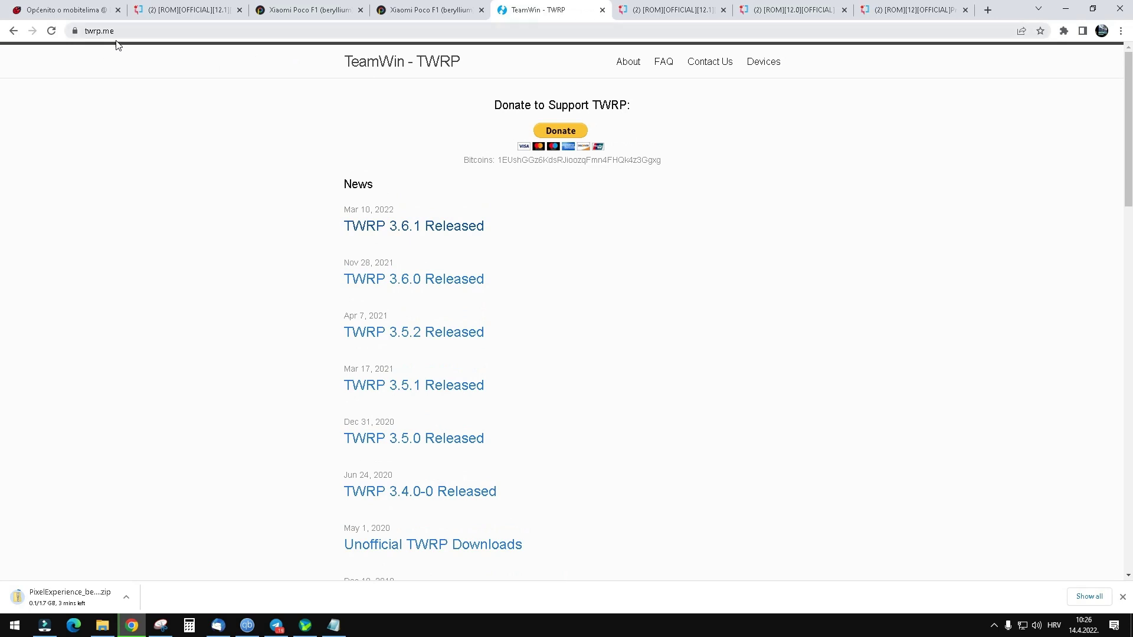
{"action": "left_click", "coordinate": [757, 69]}
{"action": "scroll", "coordinate": [398, 450], "scroll_direction": "down", "scroll_amount": 20}
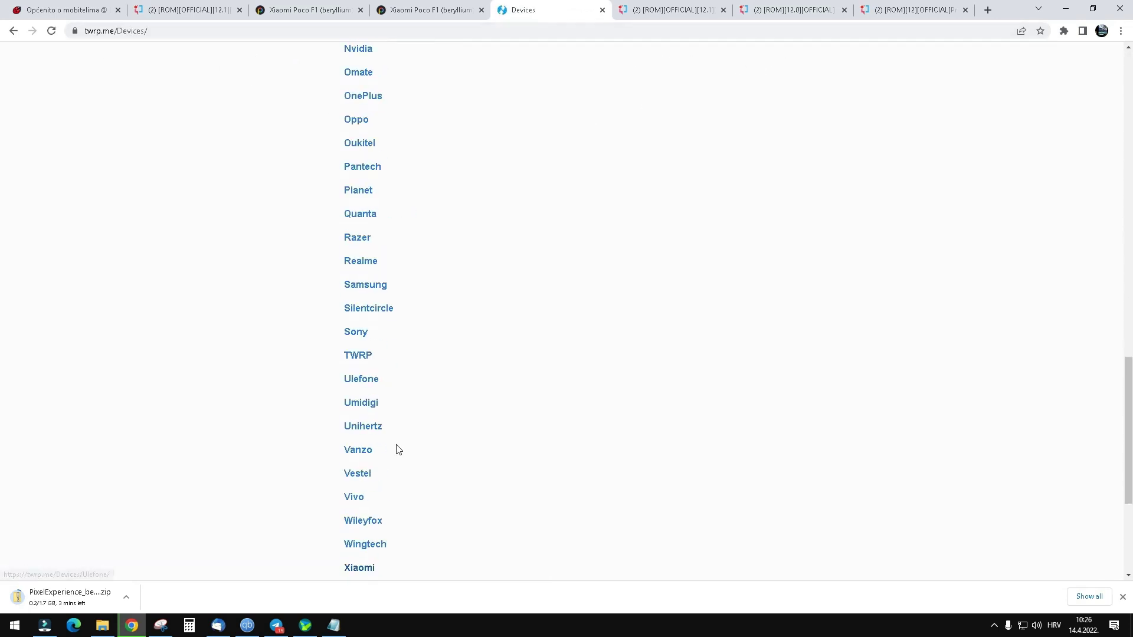
{"action": "scroll", "coordinate": [398, 450], "scroll_direction": "down", "scroll_amount": 4}
{"action": "left_click", "coordinate": [366, 326]}
{"action": "scroll", "coordinate": [367, 332], "scroll_direction": "down", "scroll_amount": 2}
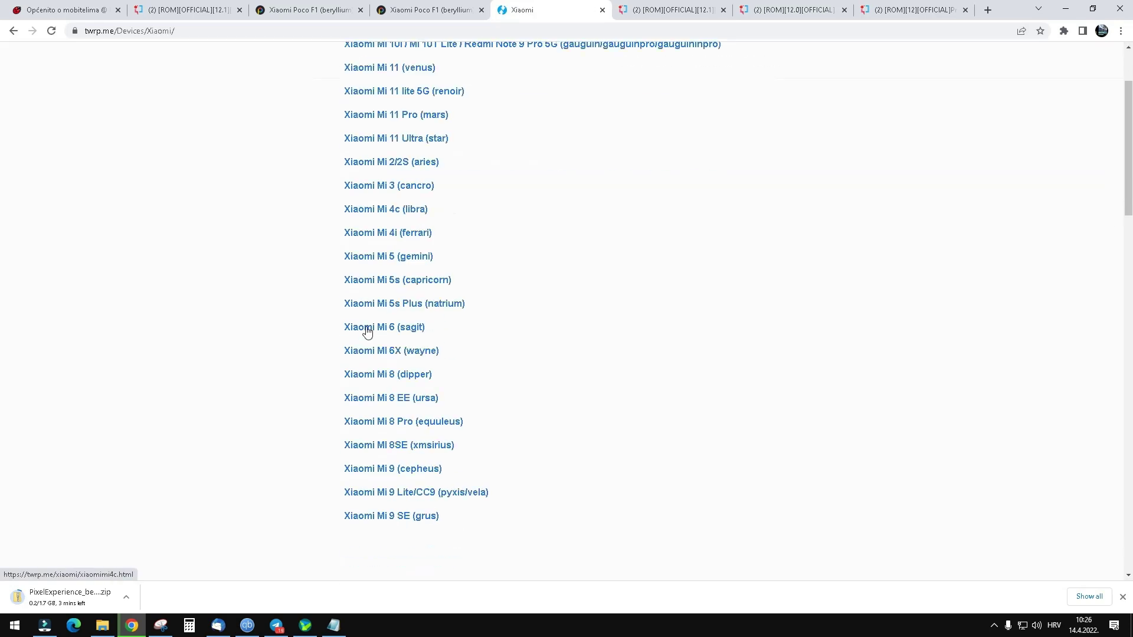
{"action": "scroll", "coordinate": [370, 330], "scroll_direction": "down", "scroll_amount": 10}
{"action": "left_click", "coordinate": [476, 354]}
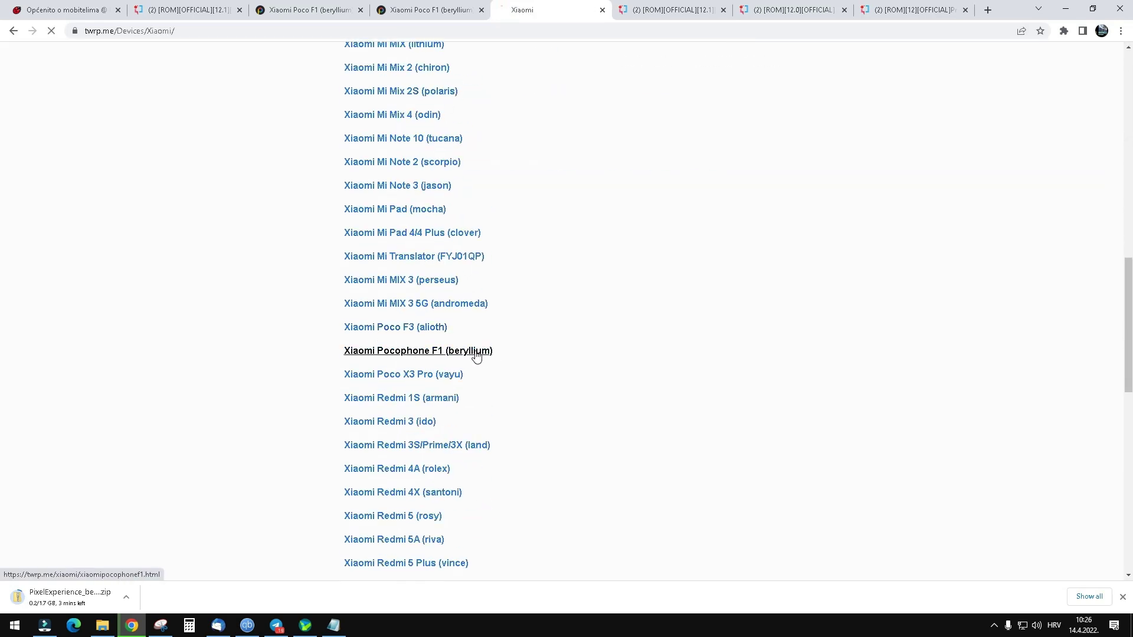
- Download the twrp-3.6.1_9-0-beryllium.img recovery image
{"action": "scroll", "coordinate": [474, 356], "scroll_direction": "down", "scroll_amount": 15}
{"action": "scroll", "coordinate": [475, 357], "scroll_direction": "up", "scroll_amount": 5}
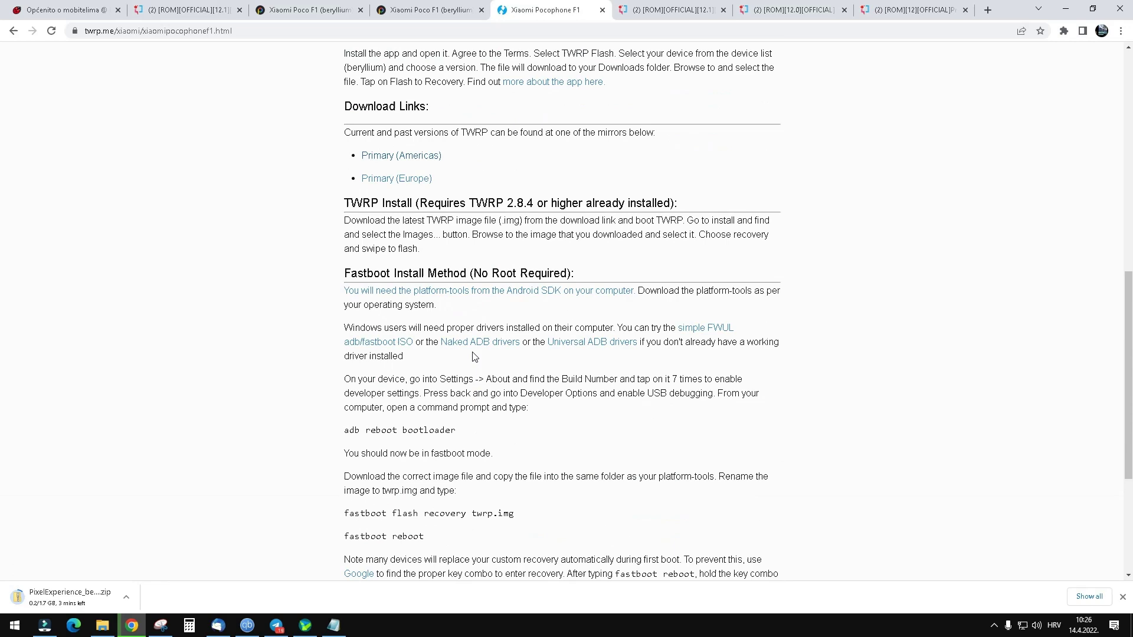
{"action": "scroll", "coordinate": [475, 355], "scroll_direction": "up", "scroll_amount": 1}
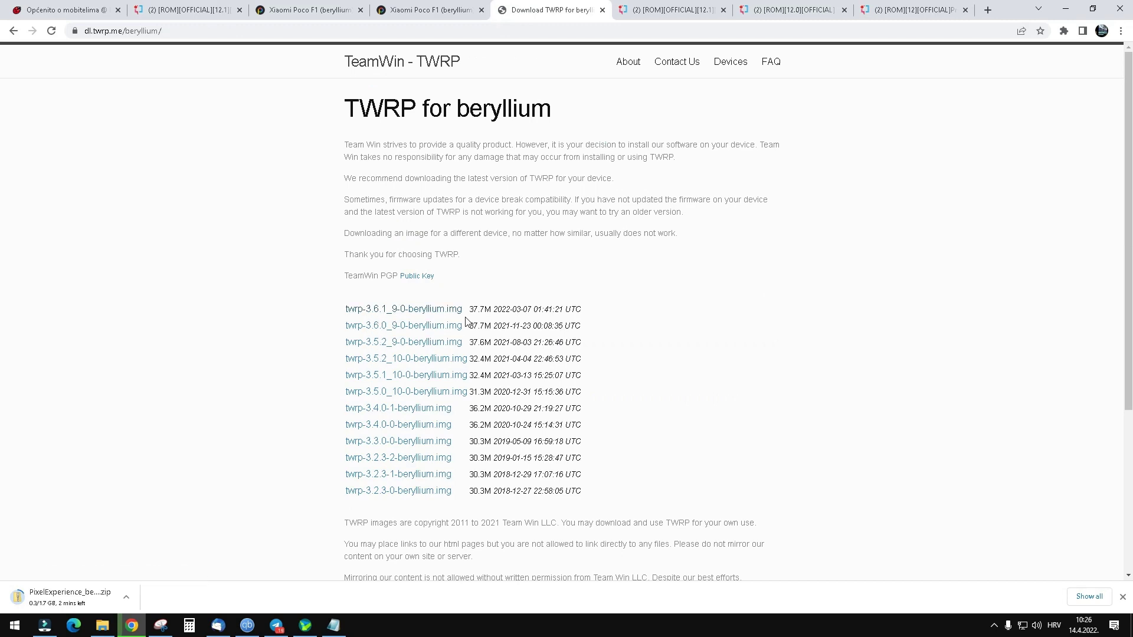
{"action": "left_click", "coordinate": [394, 315]}
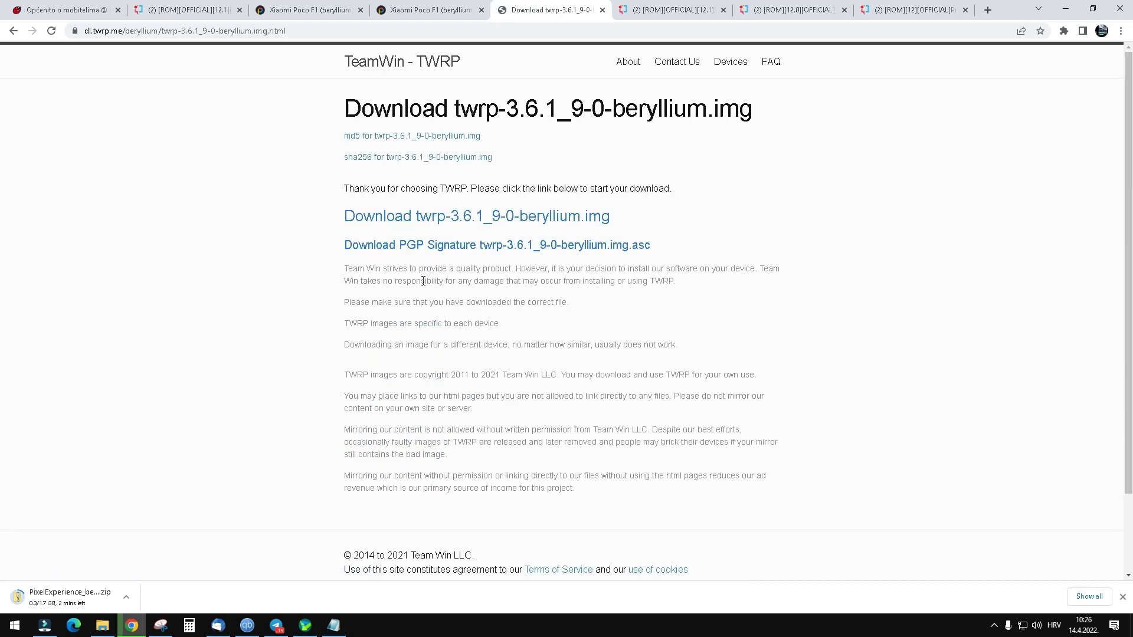
{"action": "left_click", "coordinate": [484, 223]}
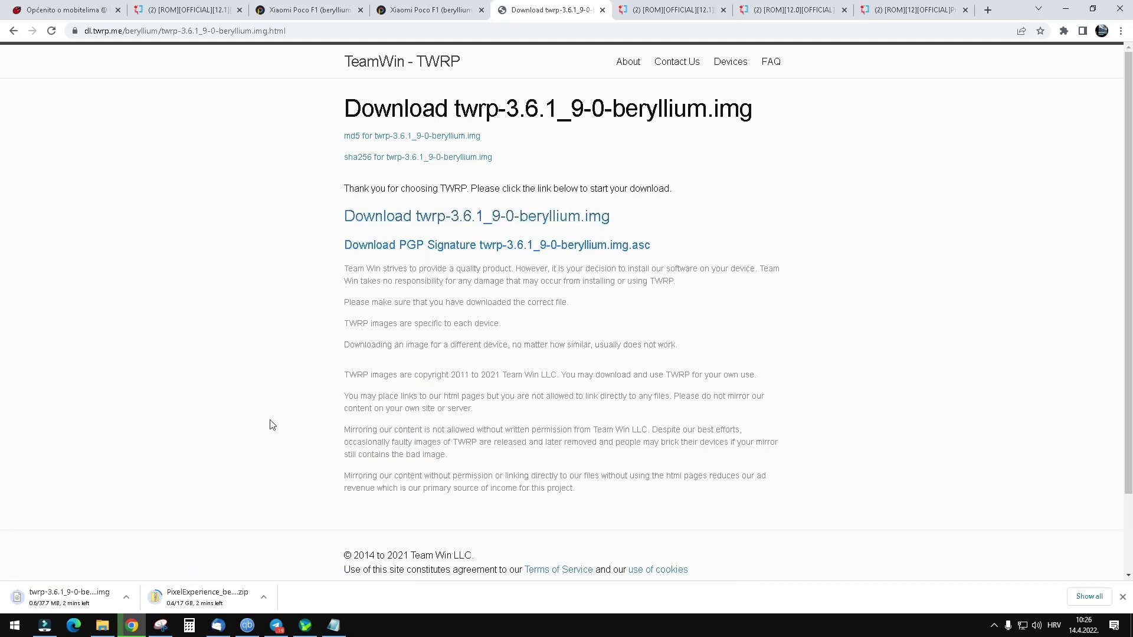
{"action": "left_click", "coordinate": [624, 14]}
- Search Google for minimal adb
{"action": "left_click", "coordinate": [552, 33]}
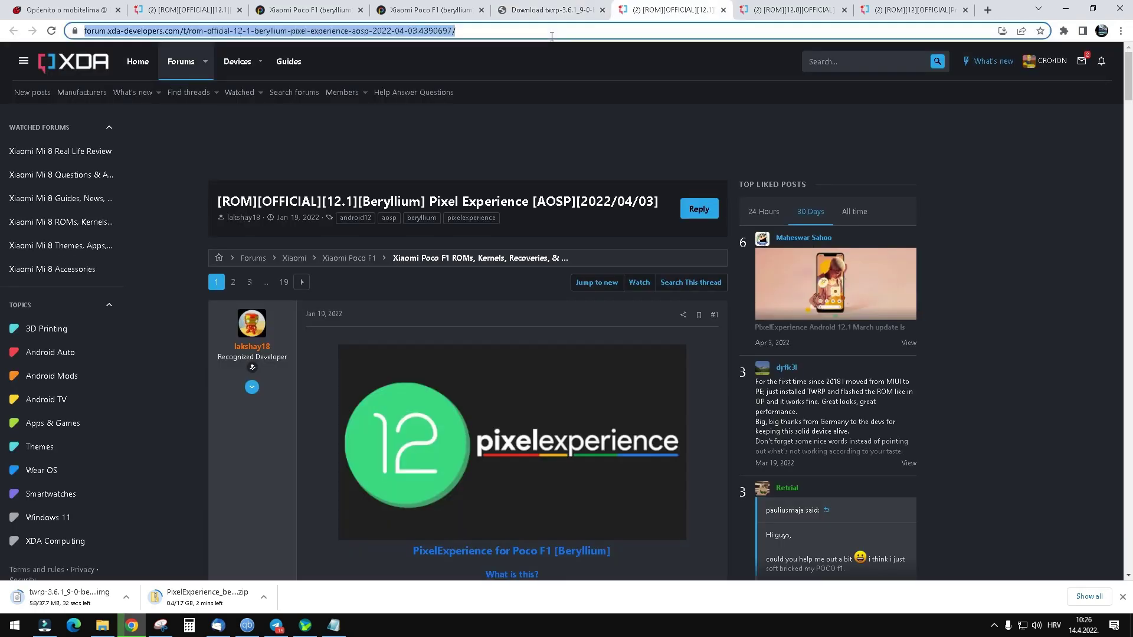
{"action": "type", "text": "mini"}
{"action": "key", "text": "Down"}
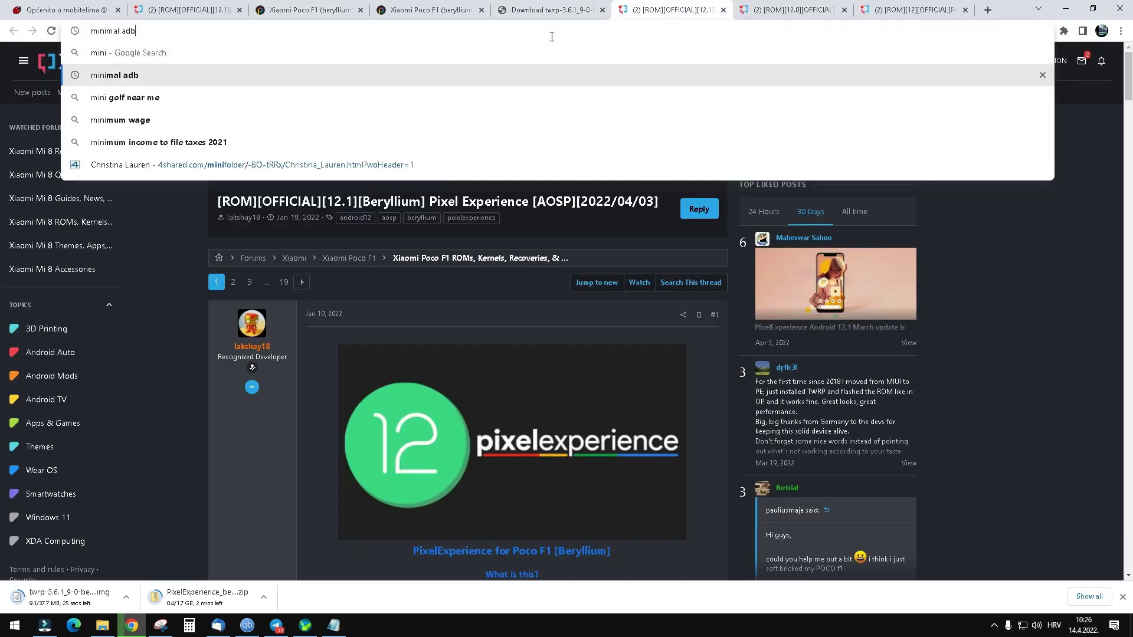
{"action": "key", "text": "Return"}
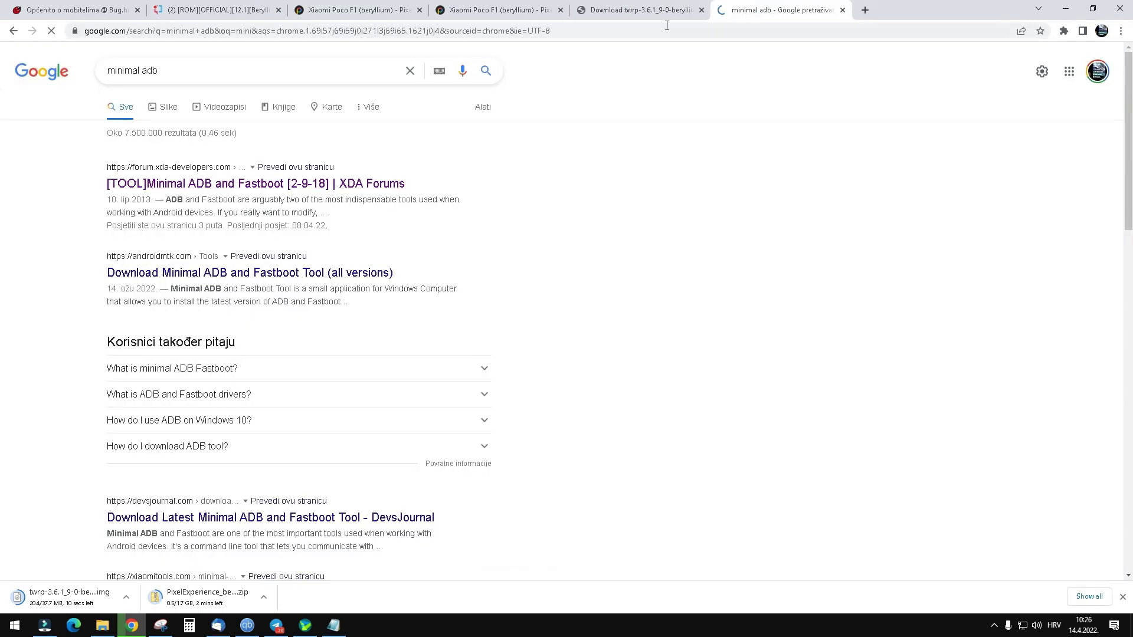
- Close the XDA ROM thread tab and the two extra Poco F1 tabs
{"action": "left_click", "coordinate": [197, 5]}
{"action": "left_click", "coordinate": [278, 10]}
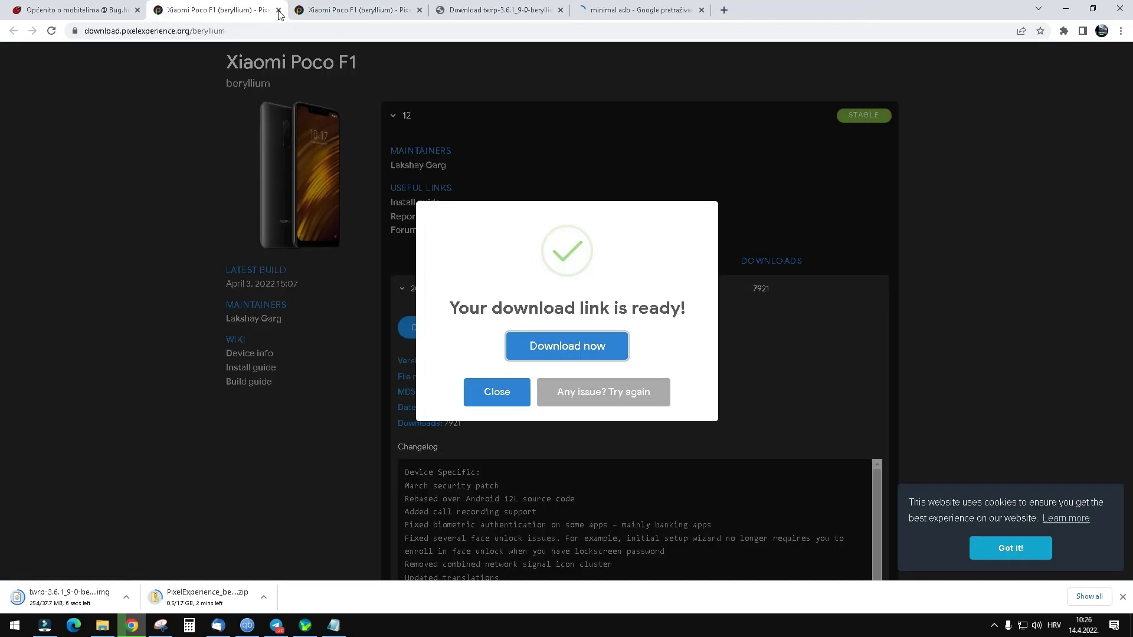
{"action": "left_click", "coordinate": [278, 10]}
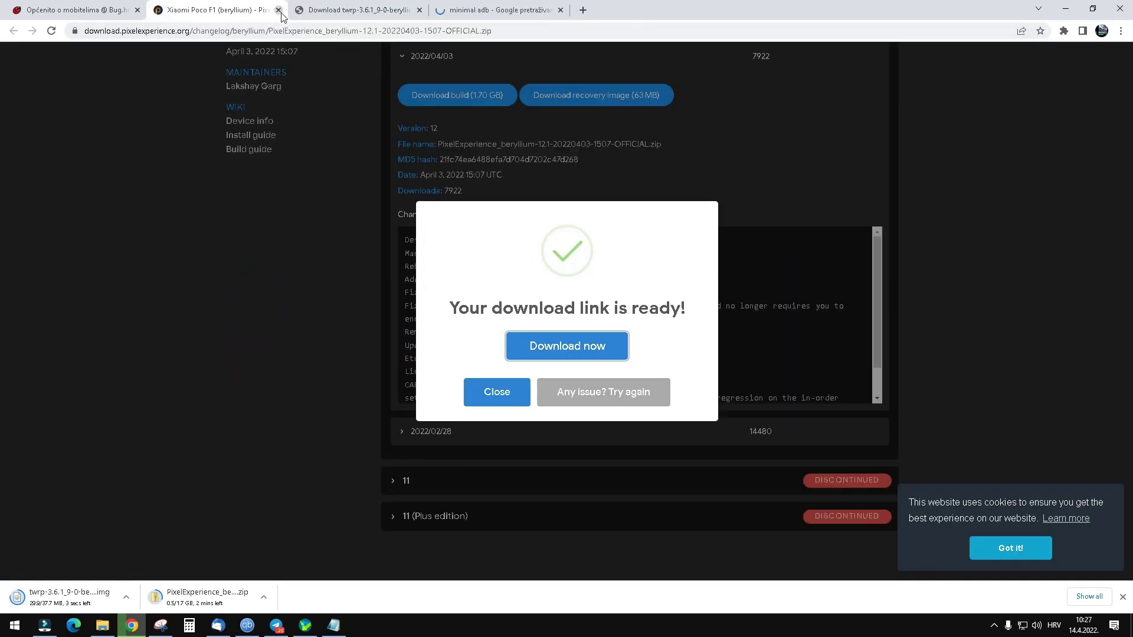
{"action": "left_click", "coordinate": [279, 11]}
- Open the XDA Minimal ADB and Fastboot thread from the search results
{"action": "left_click", "coordinate": [328, 12]}
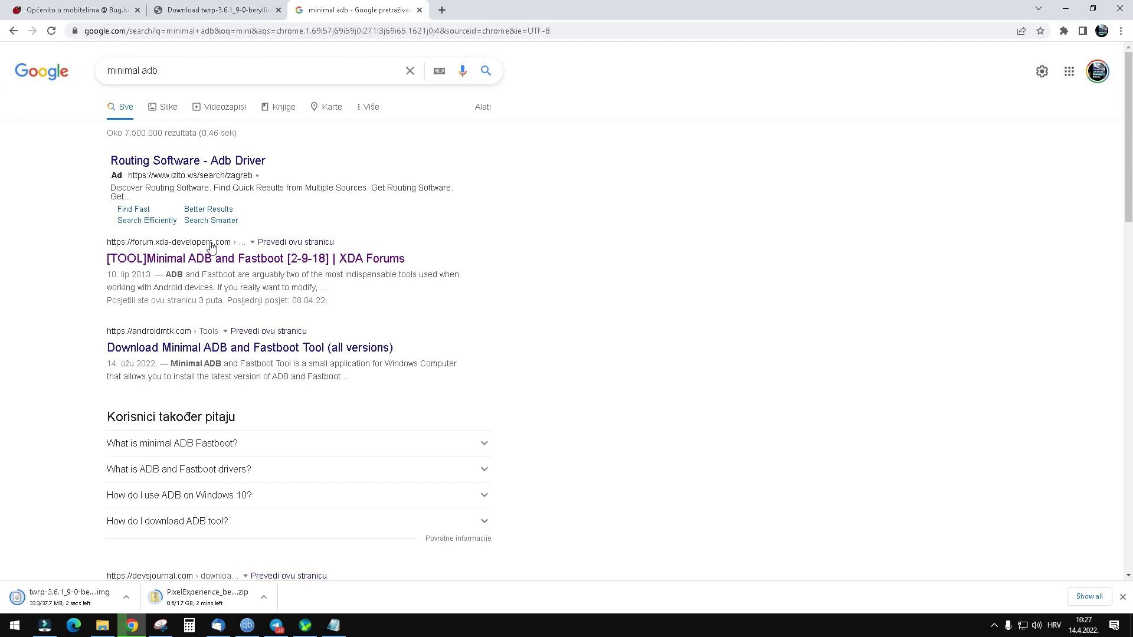
{"action": "left_click", "coordinate": [170, 263]}
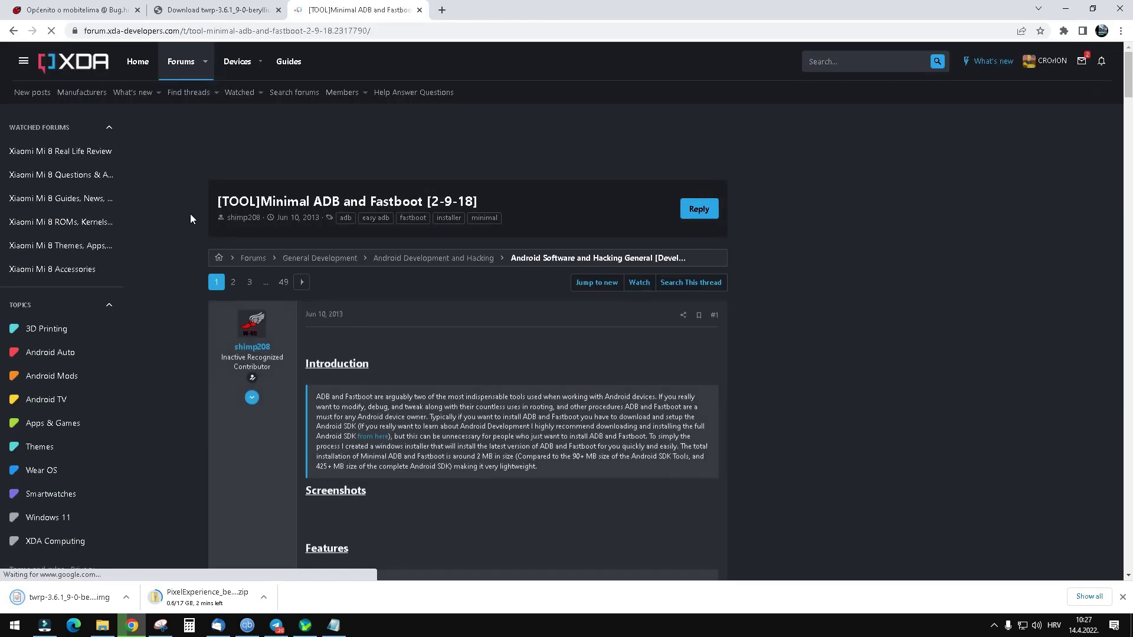
{"action": "scroll", "coordinate": [214, 261], "scroll_direction": "down", "scroll_amount": 3}
{"action": "scroll", "coordinate": [214, 261], "scroll_direction": "down", "scroll_amount": 8}
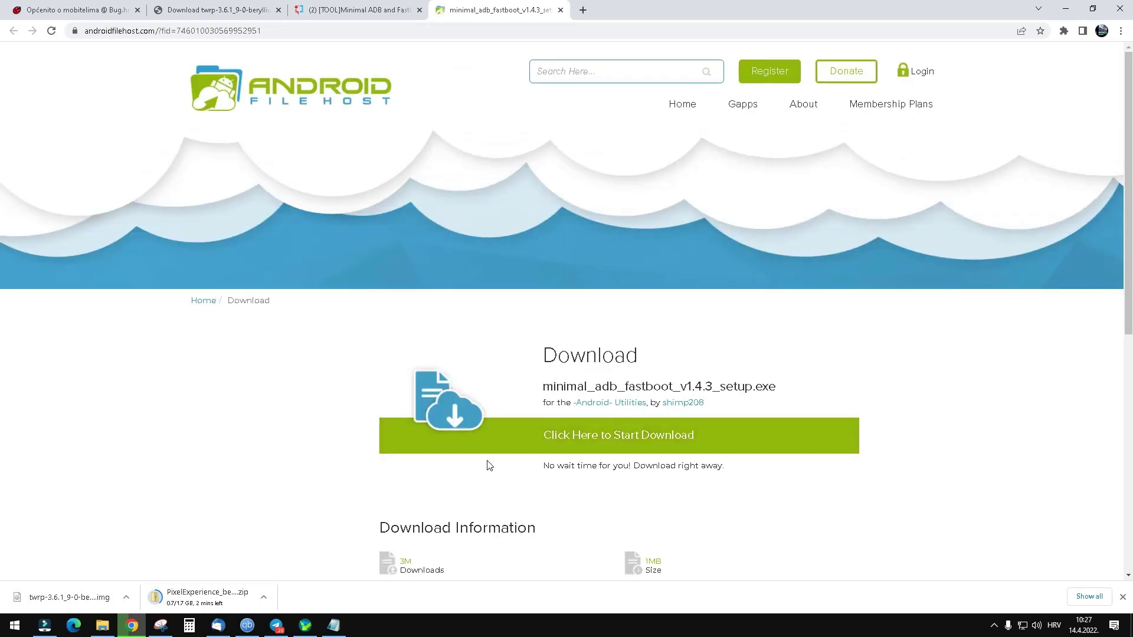
- Download minimal_adb_fastboot_v1.4.3_setup.exe from Android File Host's primary mirror
{"action": "left_click", "coordinate": [564, 436]}
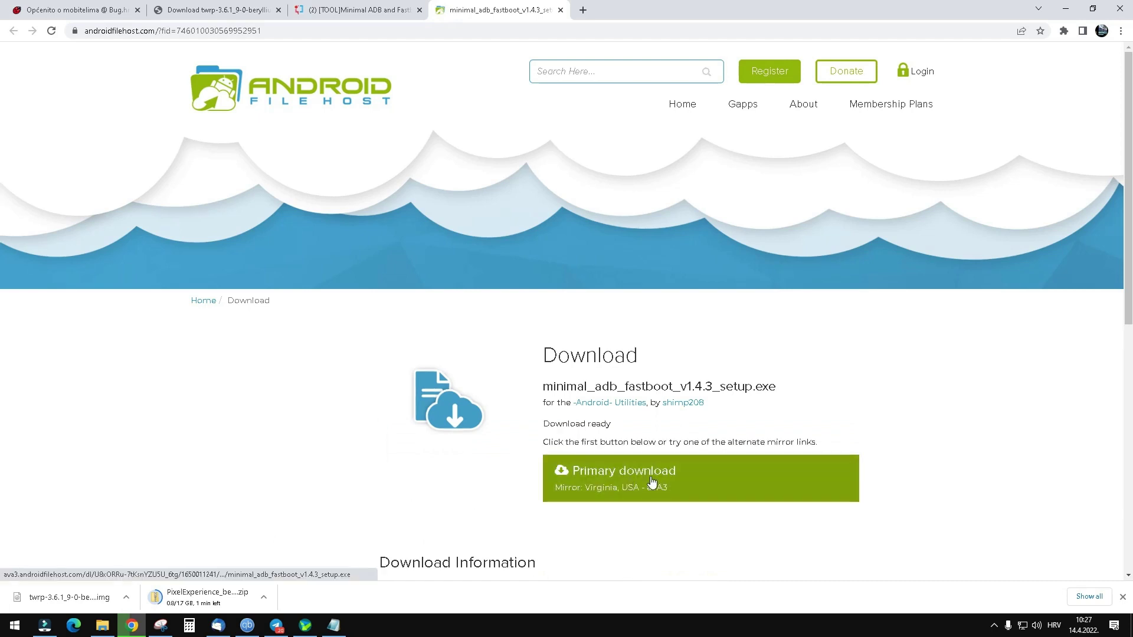
{"action": "left_click", "coordinate": [651, 483]}
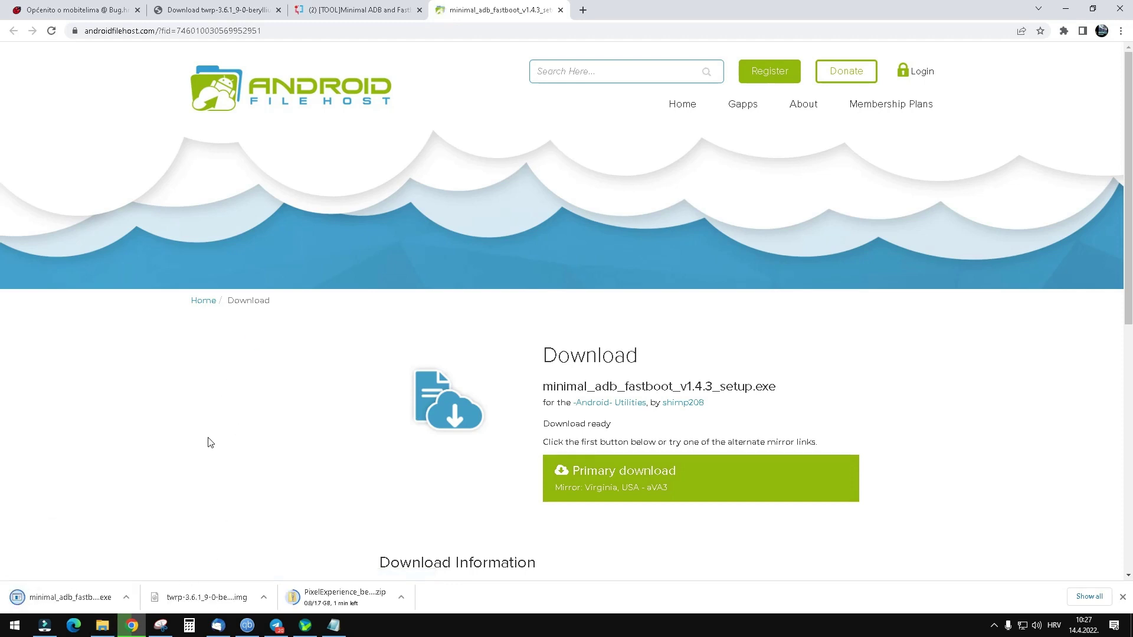
{"action": "left_click", "coordinate": [126, 598]}
- Delete the old twrp image from C:\Program Files (x86)\Minimal ADB and Fastboot
{"action": "left_click", "coordinate": [177, 557]}
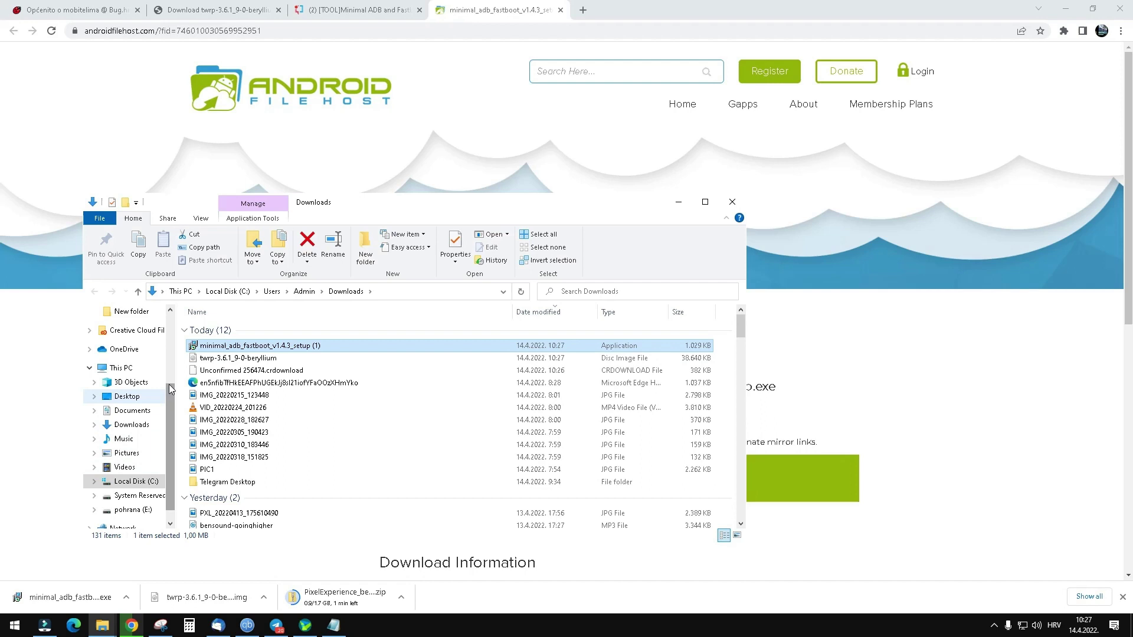
{"action": "left_click", "coordinate": [135, 482]}
{"action": "double_click", "coordinate": [265, 404]}
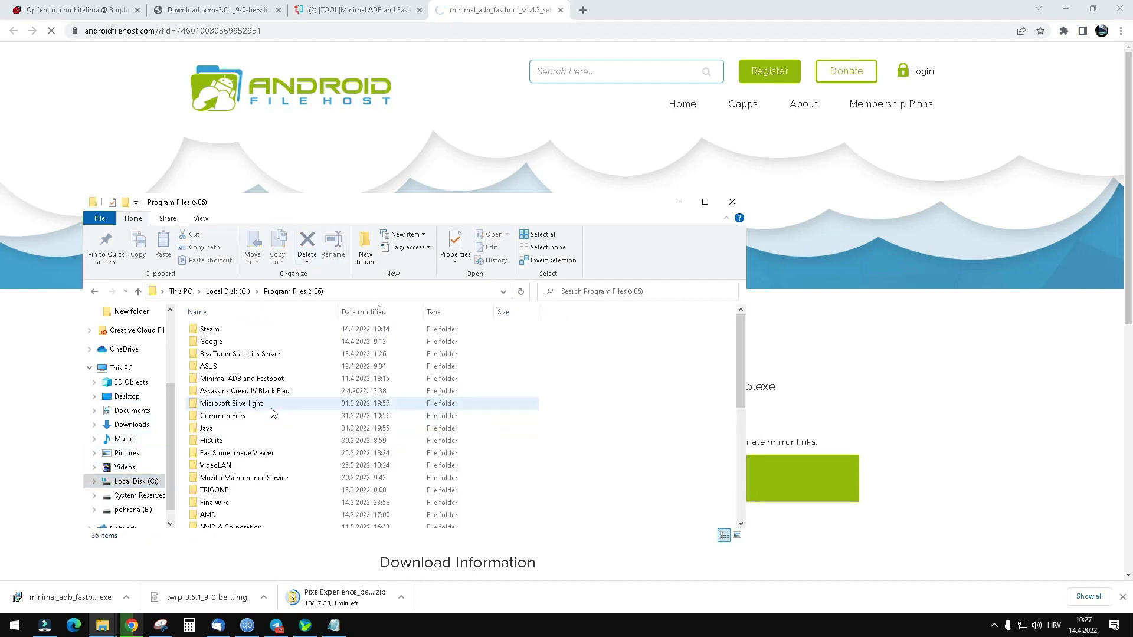
{"action": "left_click", "coordinate": [250, 380]}
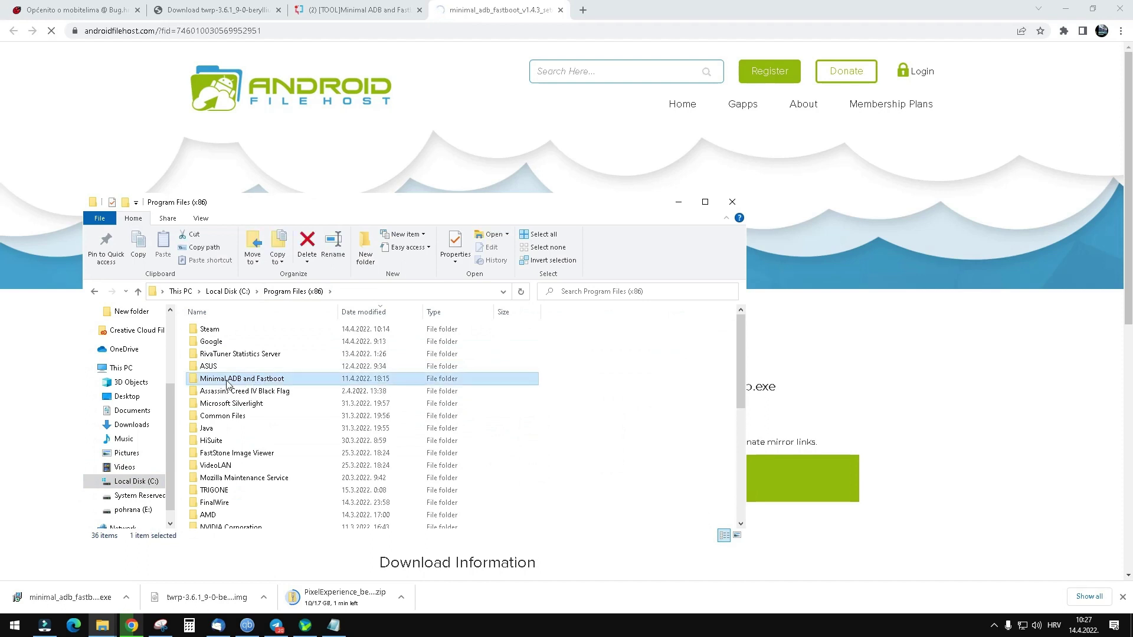
{"action": "double_click", "coordinate": [251, 379]}
{"action": "left_click", "coordinate": [237, 392]}
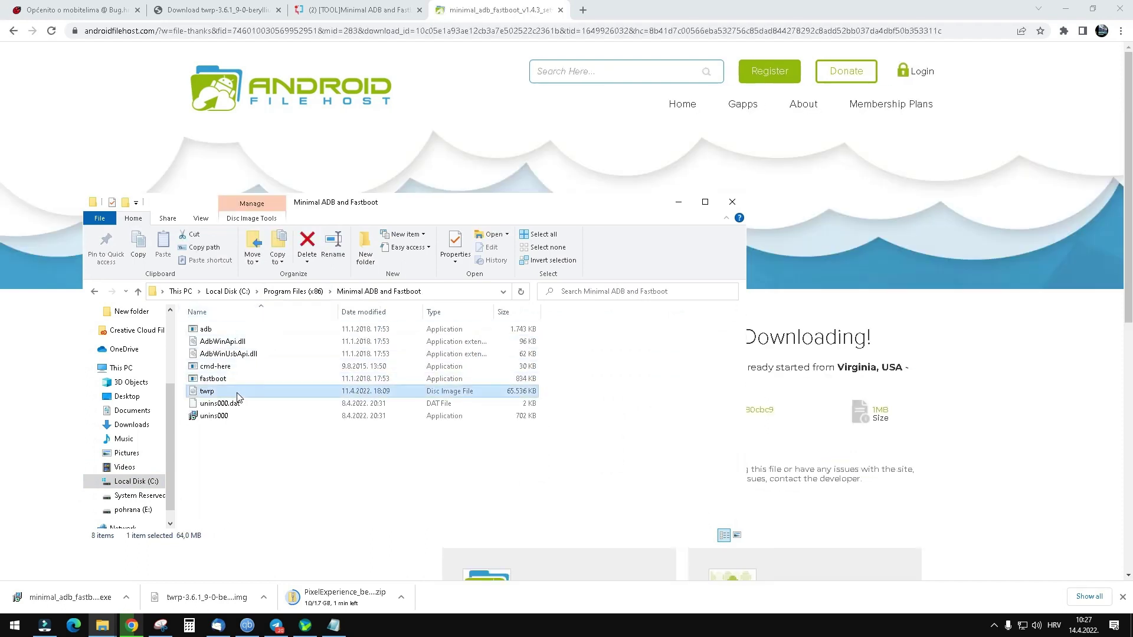
{"action": "key", "text": "Delete"}
{"action": "key", "text": "Return"}
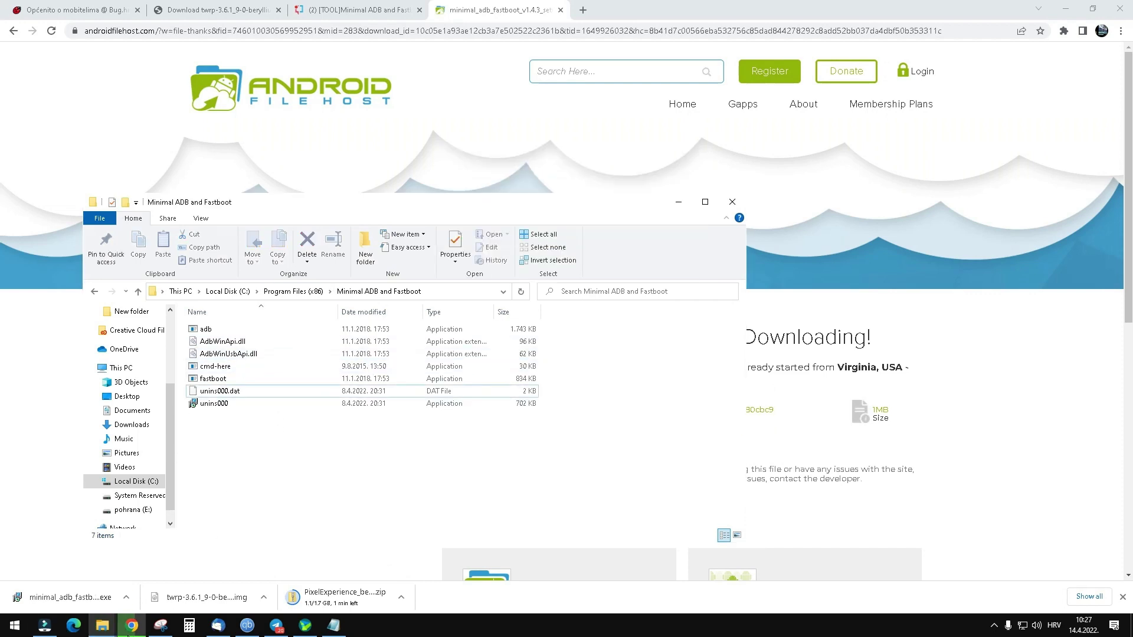
- Copy the downloaded TWRP 3.6.1 image into the Minimal ADB and Fastboot folder
{"action": "left_click", "coordinate": [264, 597]}
{"action": "left_click", "coordinate": [292, 560]}
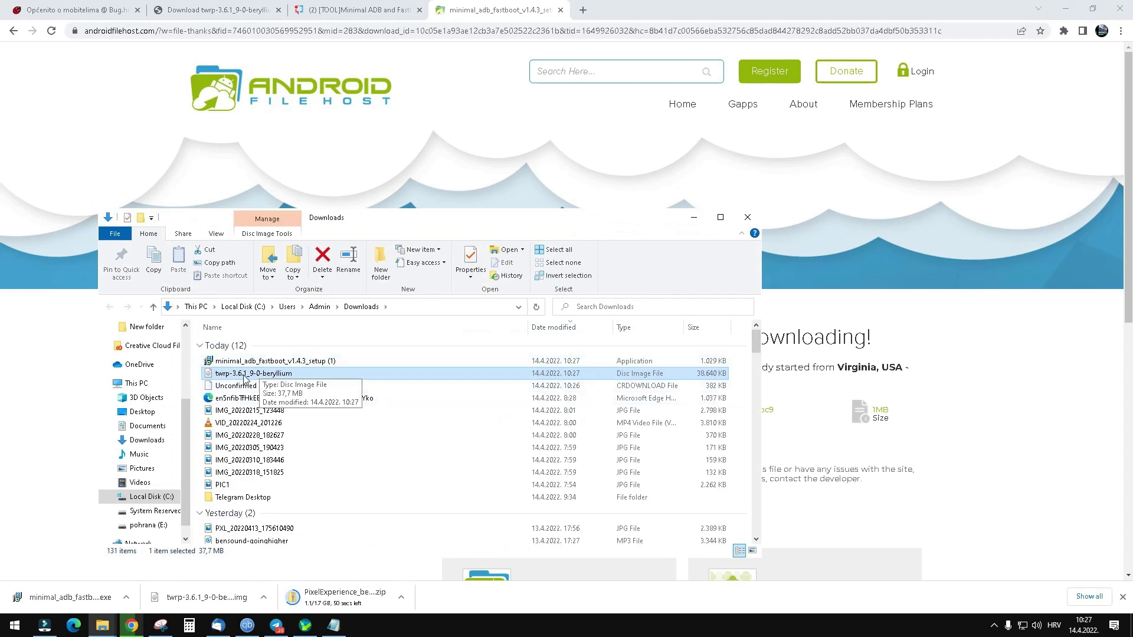
{"action": "right_click", "coordinate": [245, 378]}
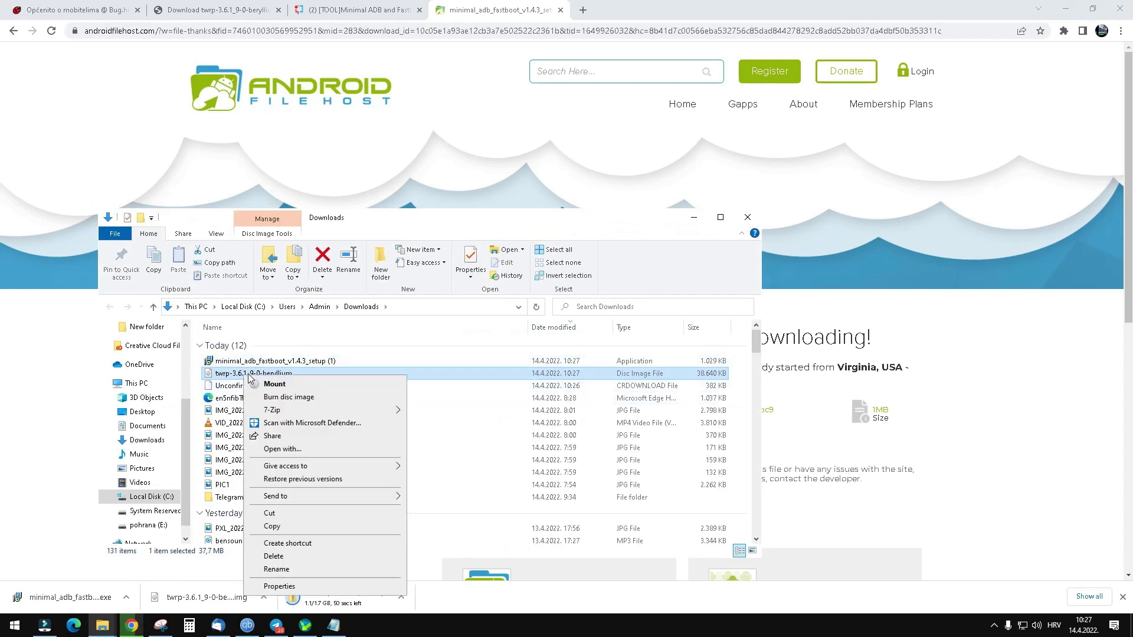
{"action": "left_click", "coordinate": [278, 532]}
{"action": "left_click", "coordinate": [747, 217]}
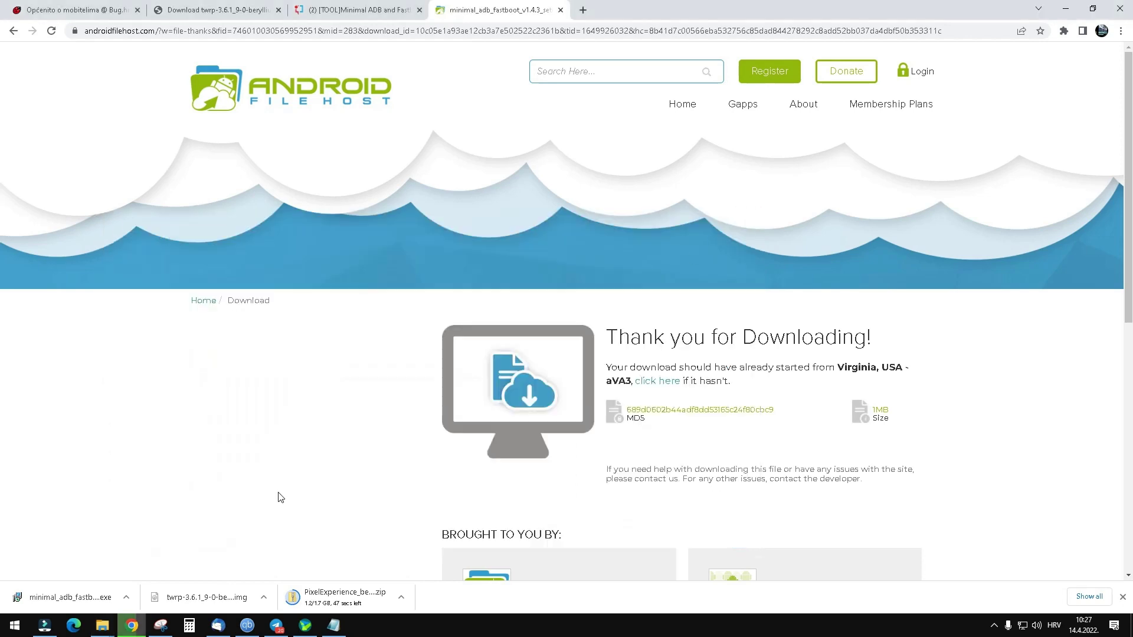
{"action": "mouse_move", "coordinate": [102, 625]}
{"action": "left_click", "coordinate": [165, 594]}
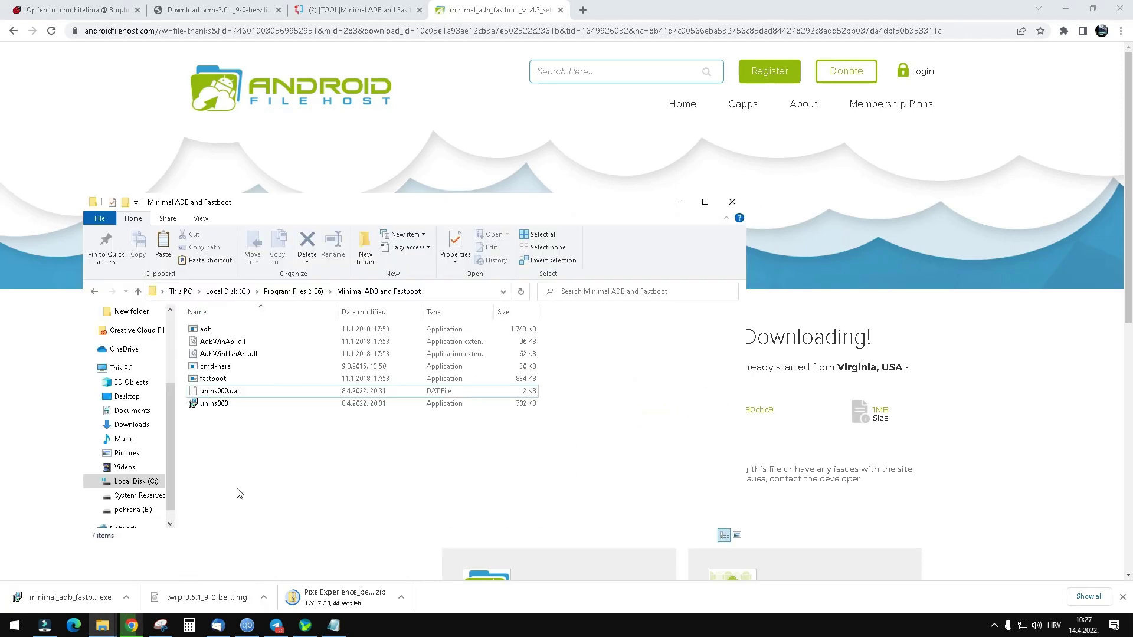
{"action": "right_click", "coordinate": [236, 488]}
{"action": "left_click", "coordinate": [306, 415]}
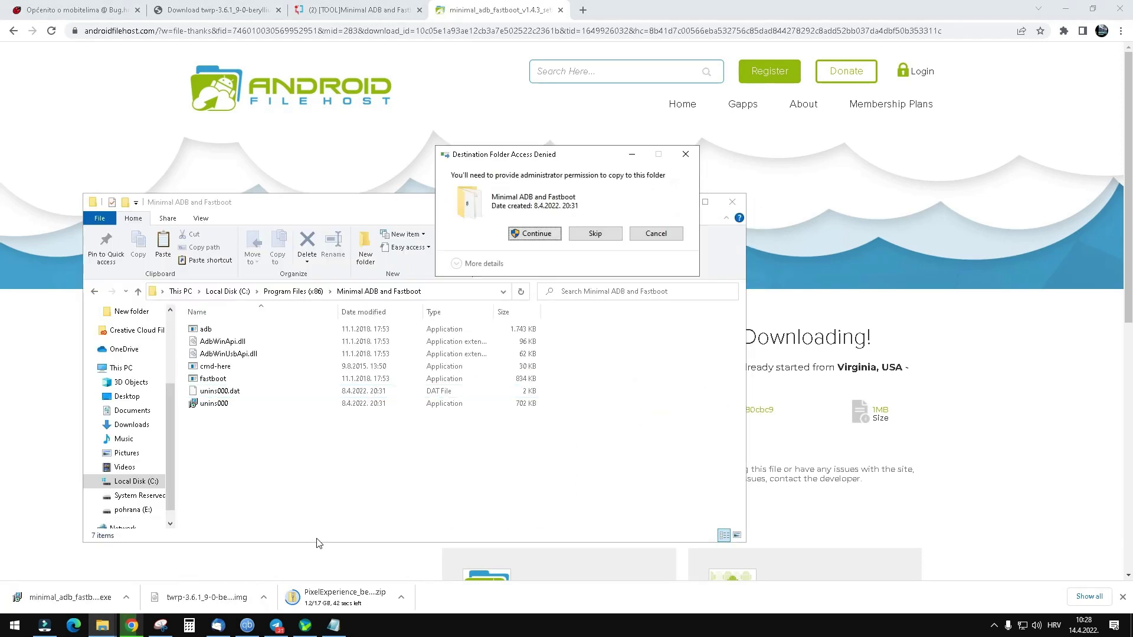
{"action": "left_click", "coordinate": [534, 233]}
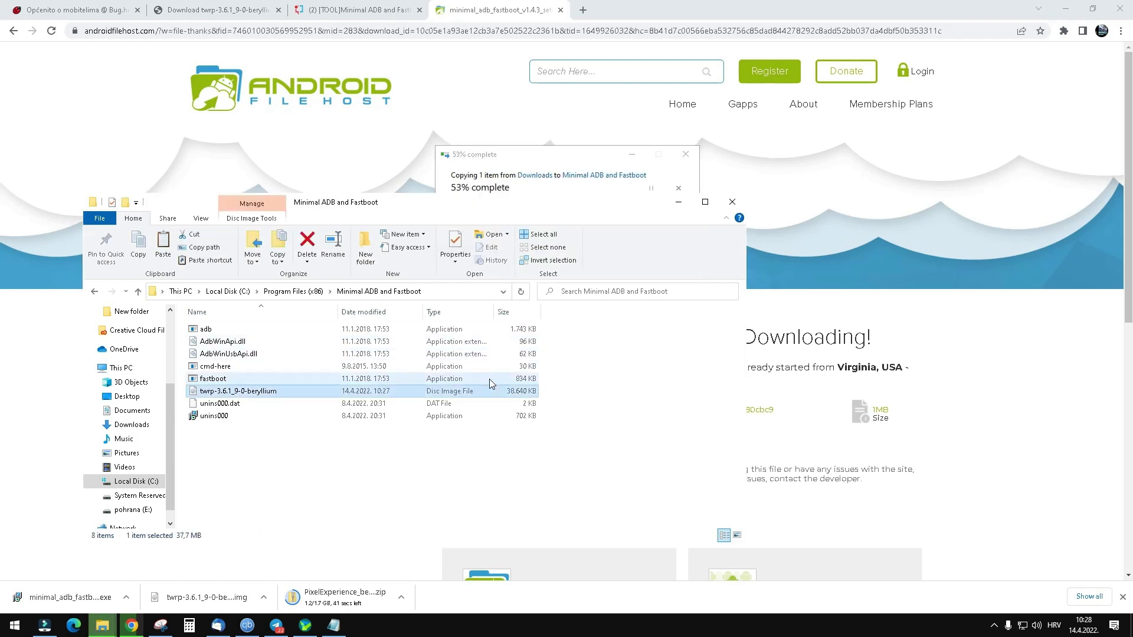
- Rename the pasted TWRP image to twrp
{"action": "left_click", "coordinate": [221, 394]}
{"action": "type", "text": "twrp"}
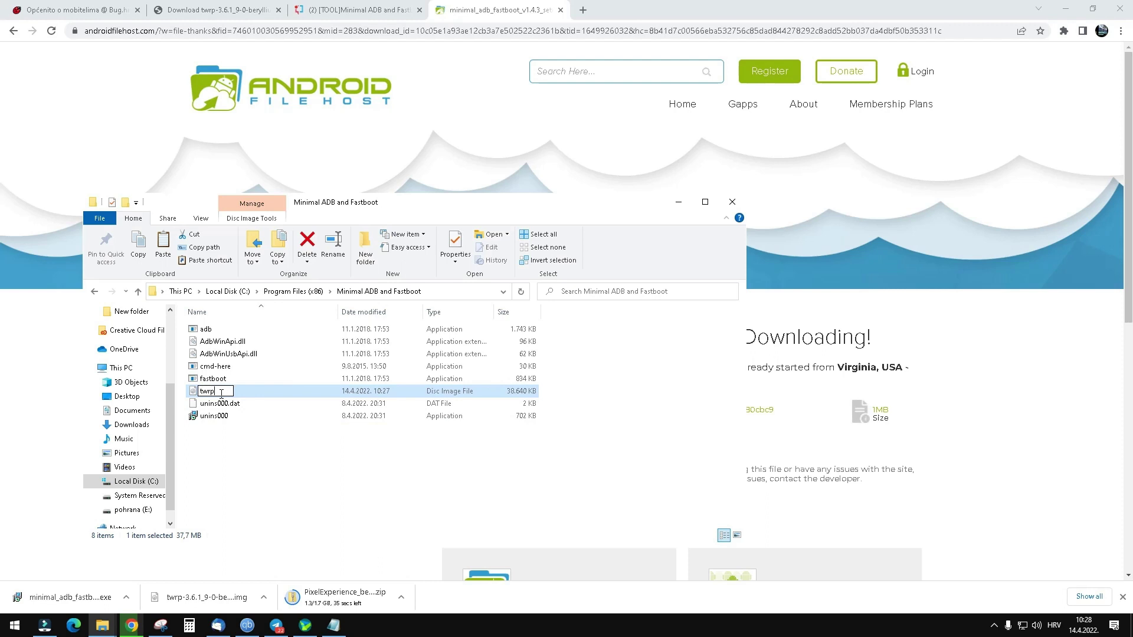
{"action": "key", "text": "Return"}
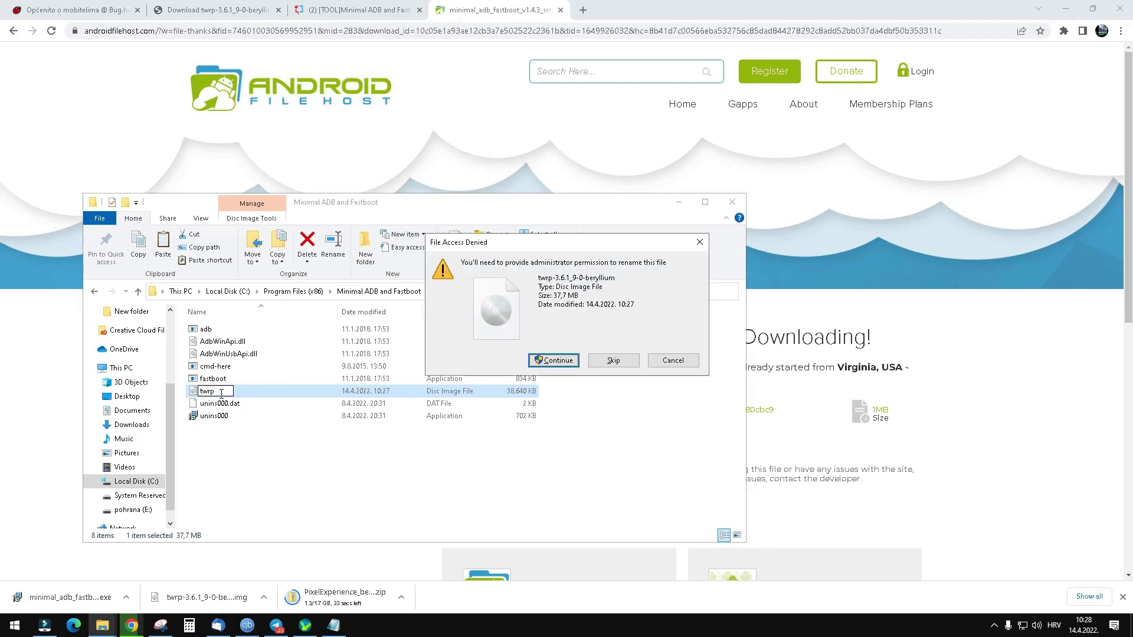
{"action": "left_click", "coordinate": [558, 360]}
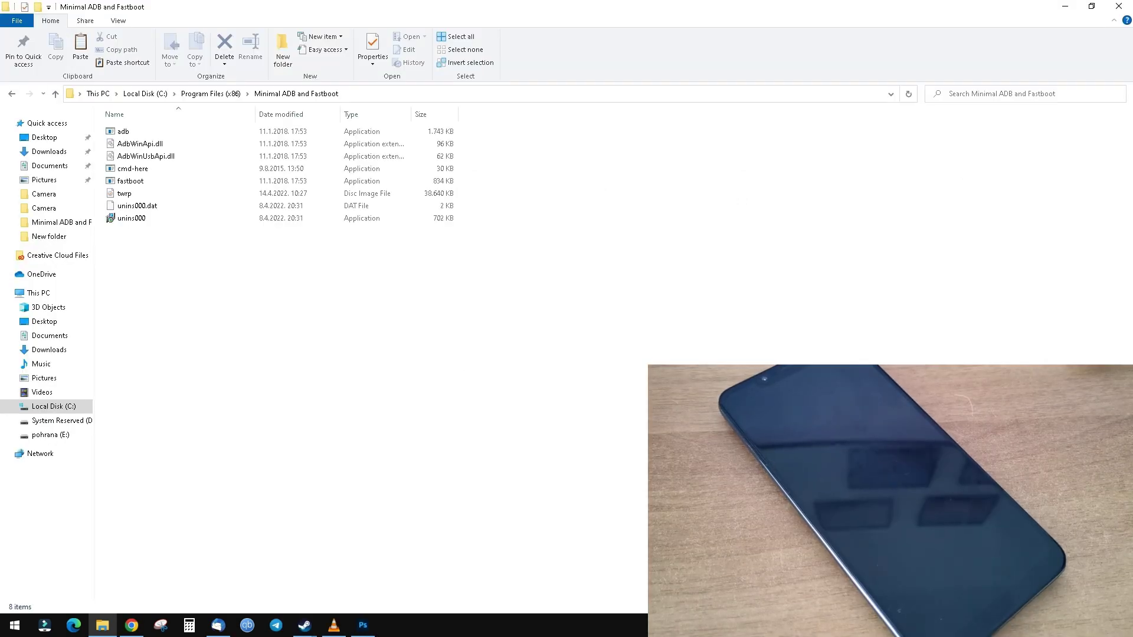
- Minimize File Explorer, restore Chrome, and show its Downloads tab
{"action": "left_click", "coordinate": [102, 625]}
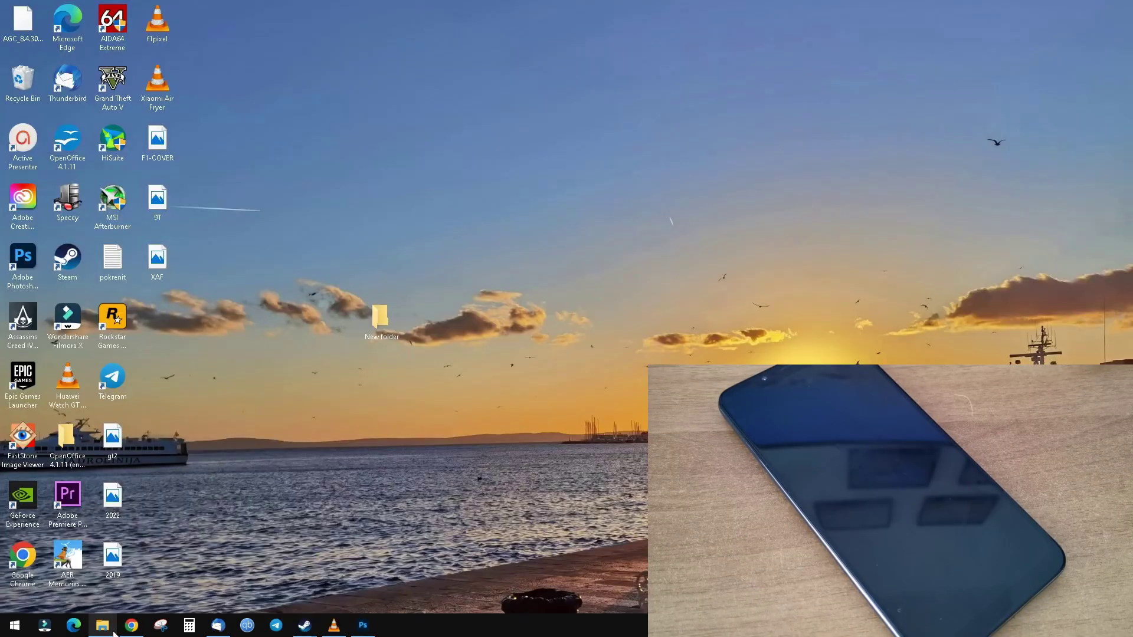
{"action": "left_click", "coordinate": [132, 625]}
{"action": "left_click", "coordinate": [263, 10]}
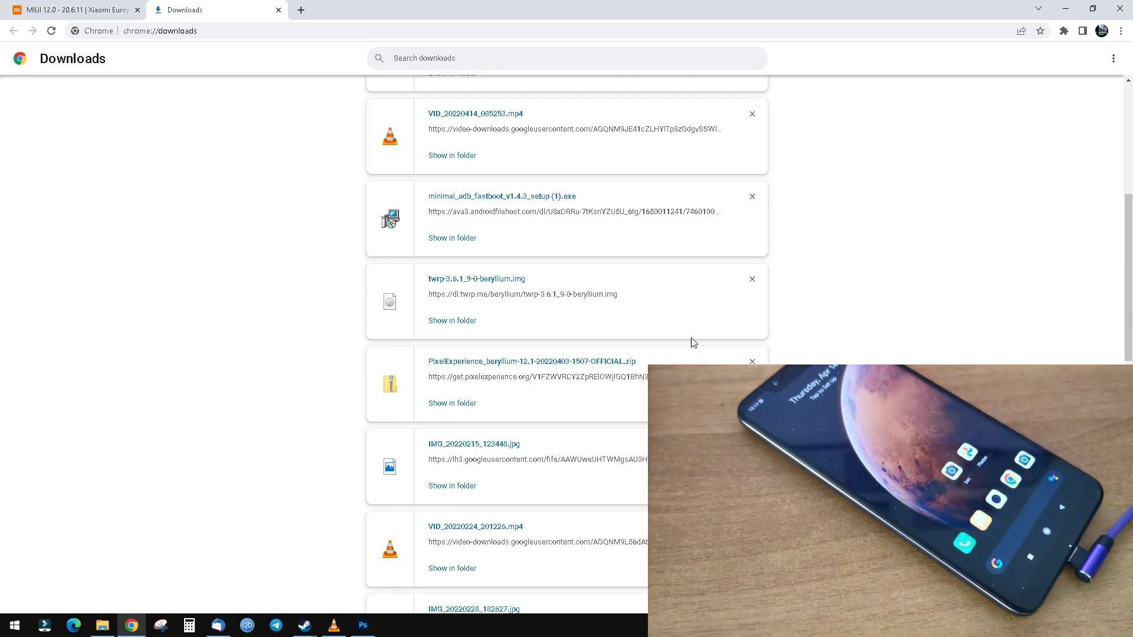
{"action": "left_click", "coordinate": [466, 404]}
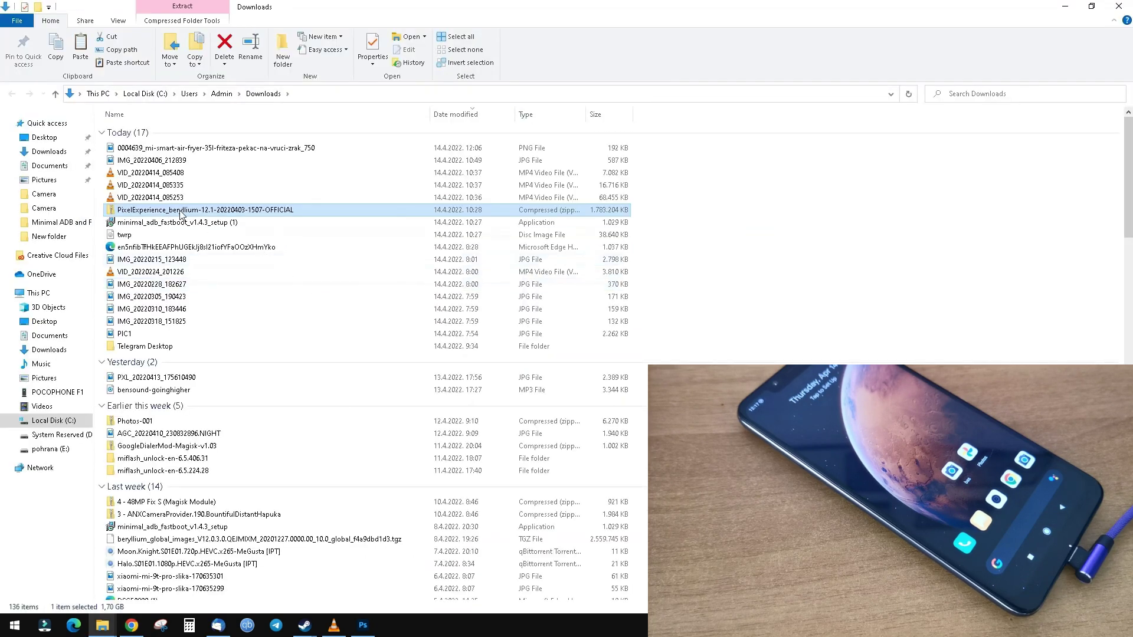
{"action": "right_click", "coordinate": [180, 210]}
{"action": "left_click", "coordinate": [235, 392]}
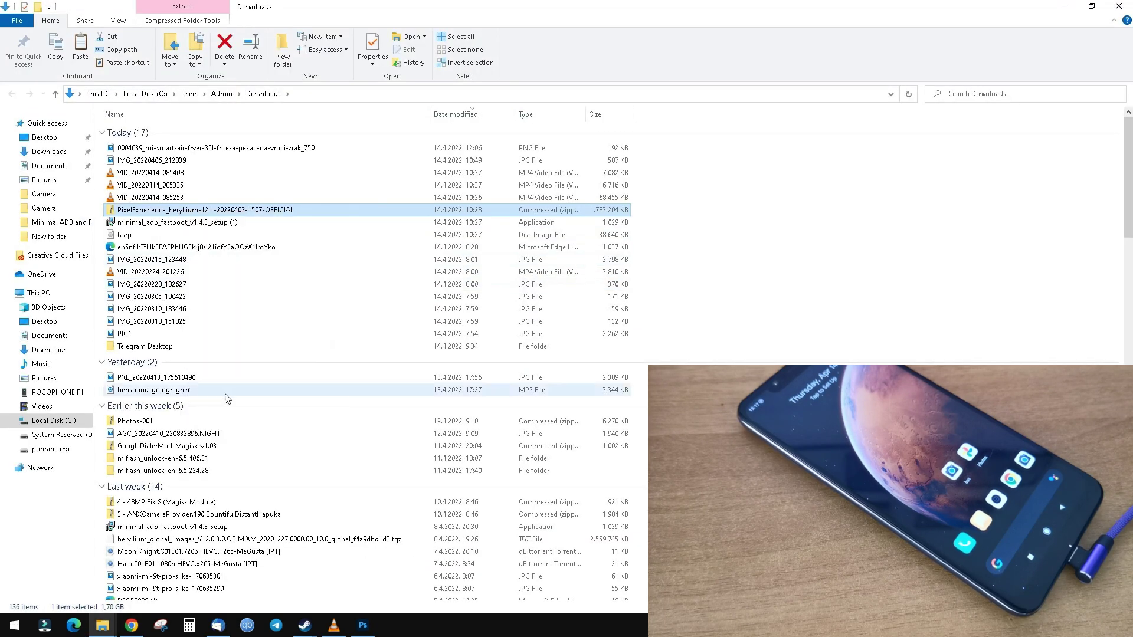
{"action": "left_click", "coordinate": [58, 393]}
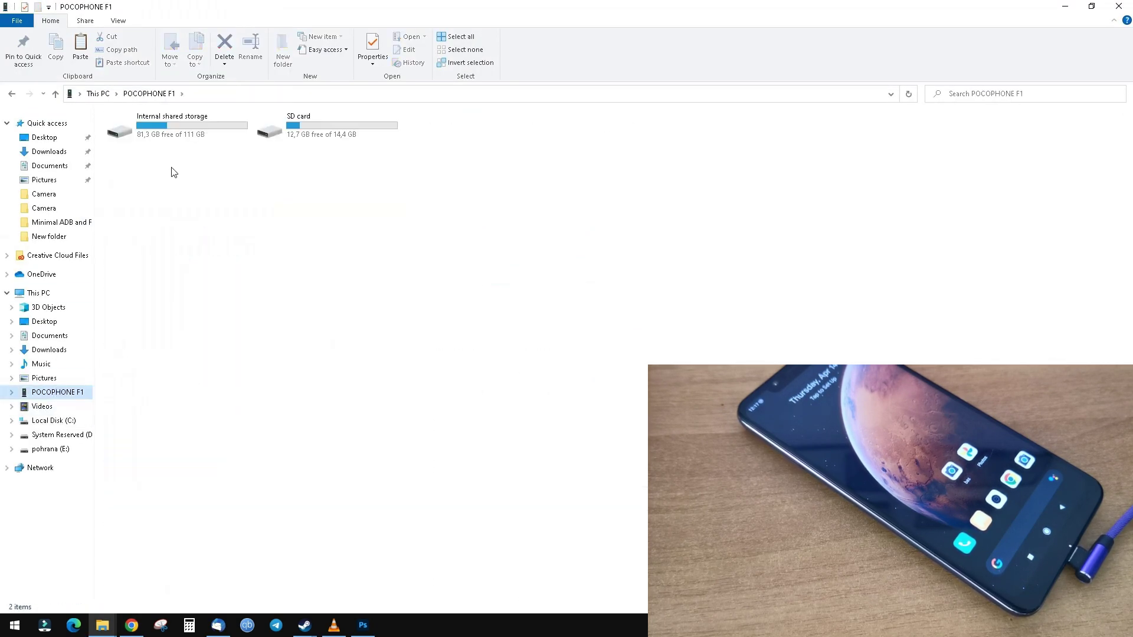
{"action": "left_click", "coordinate": [222, 131]}
{"action": "double_click", "coordinate": [313, 127]}
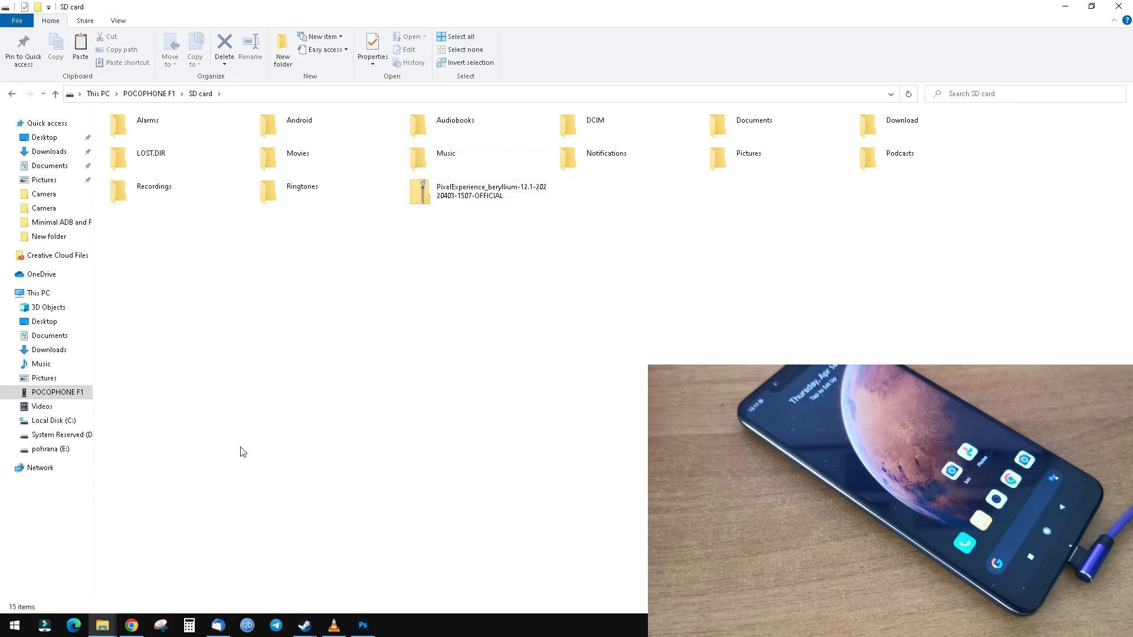
{"action": "left_click", "coordinate": [1105, 11]}
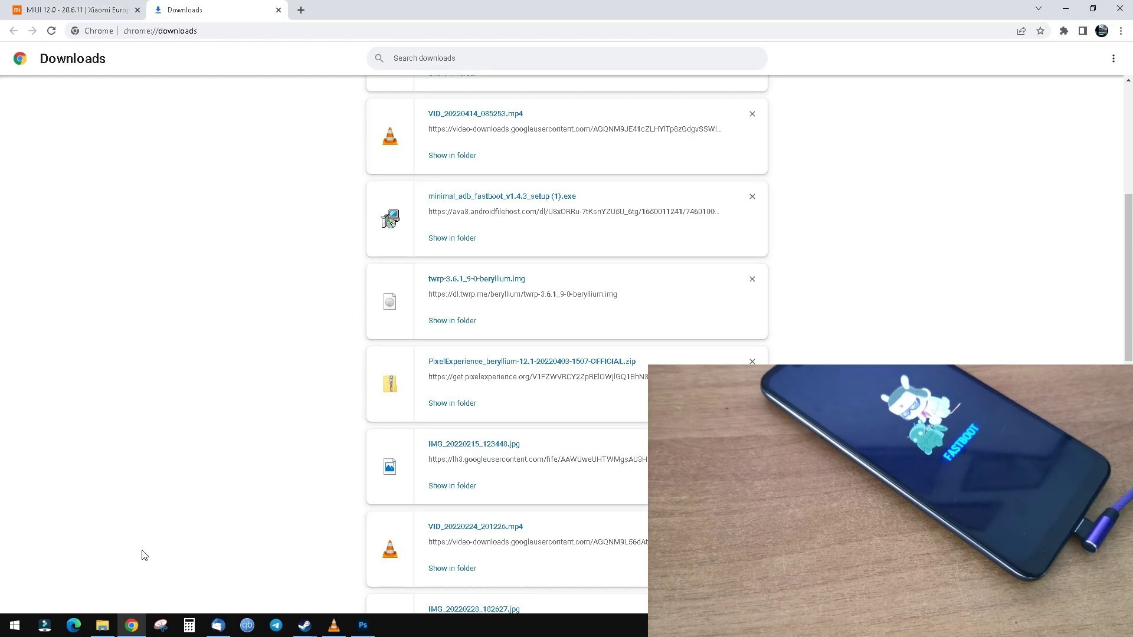
- Run cmd-here from the Minimal ADB and Fastboot folder as administrator
{"action": "left_click", "coordinate": [103, 625]}
{"action": "right_click", "coordinate": [153, 182]}
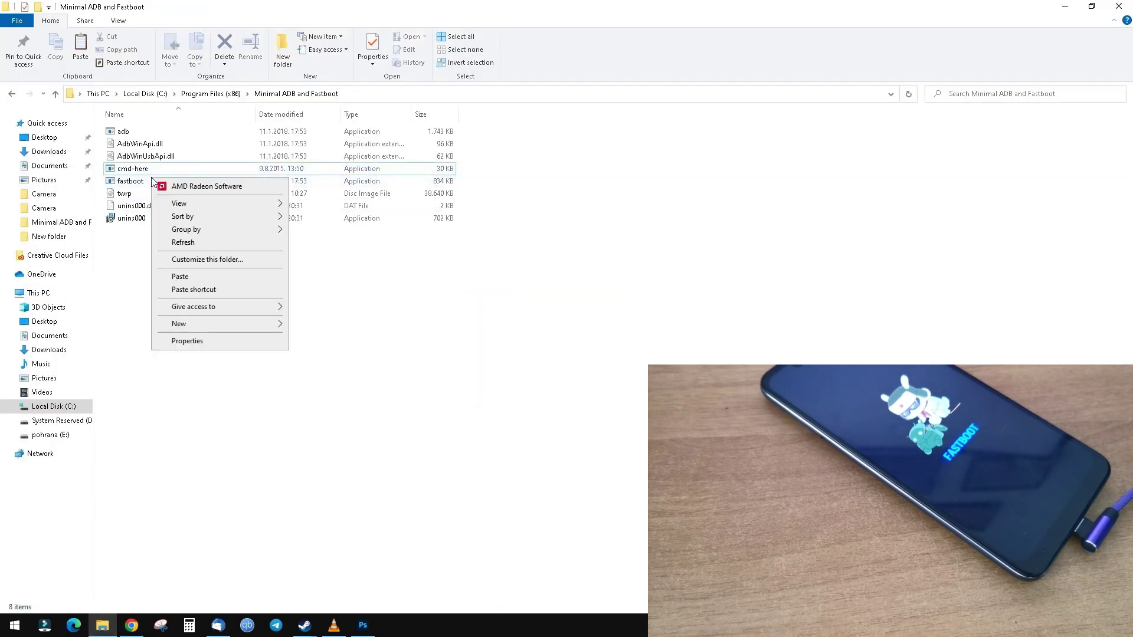
{"action": "right_click", "coordinate": [142, 171]}
{"action": "left_click", "coordinate": [178, 194]}
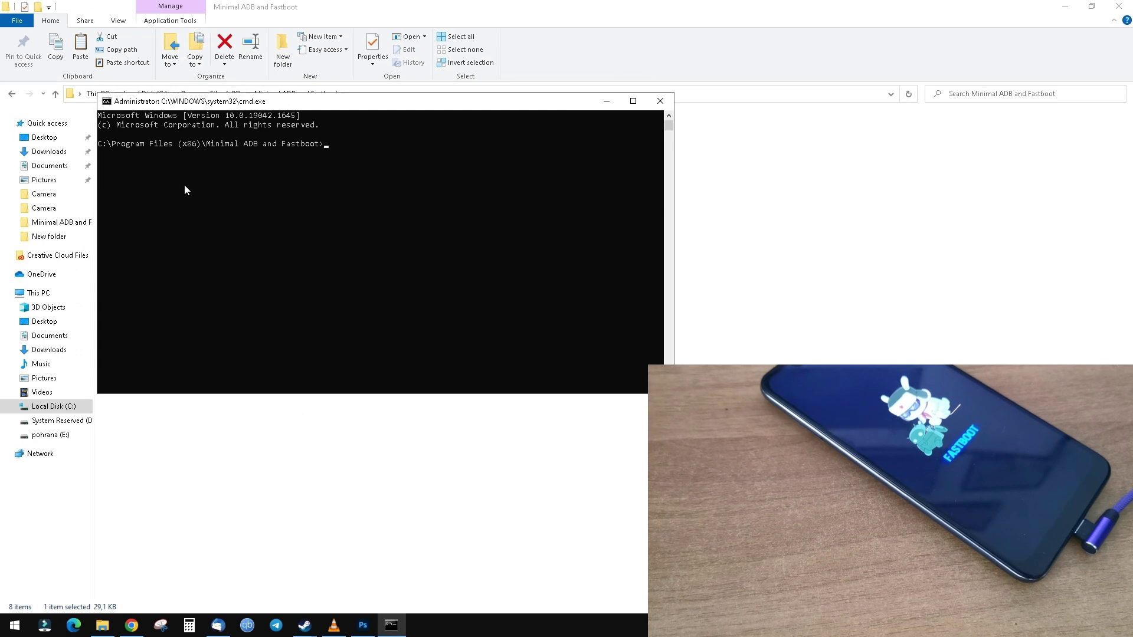
- Run 'fastboot flash recovery twrp.img', then 'fastboot boot twrp.img'
{"action": "type", "text": "fastboot flash recovery twrp.img"}
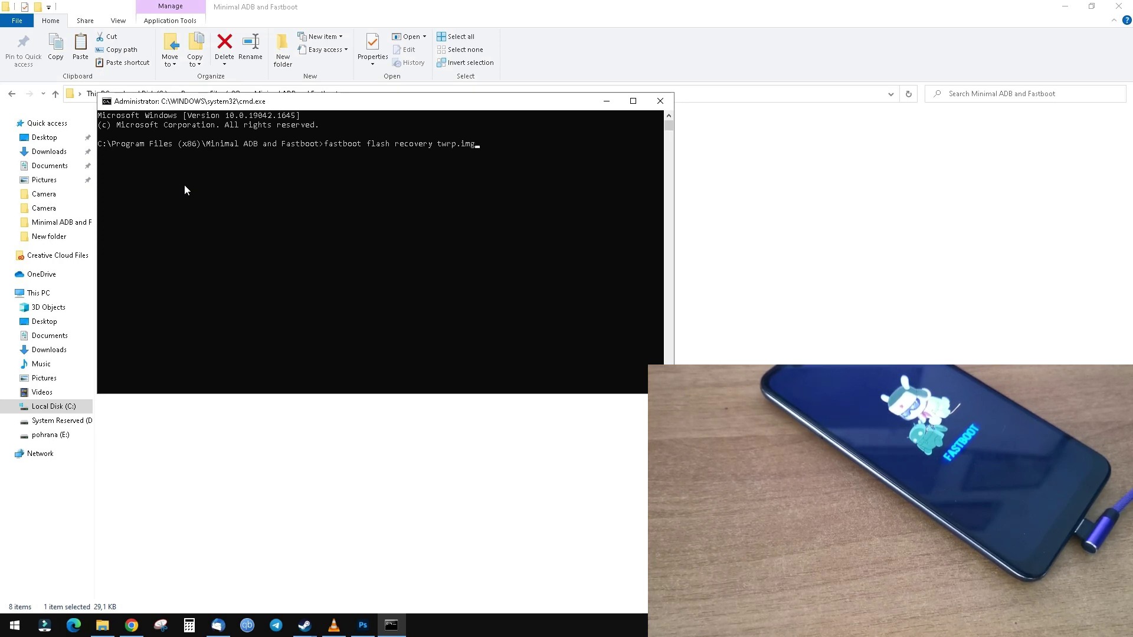
{"action": "key", "text": "Return"}
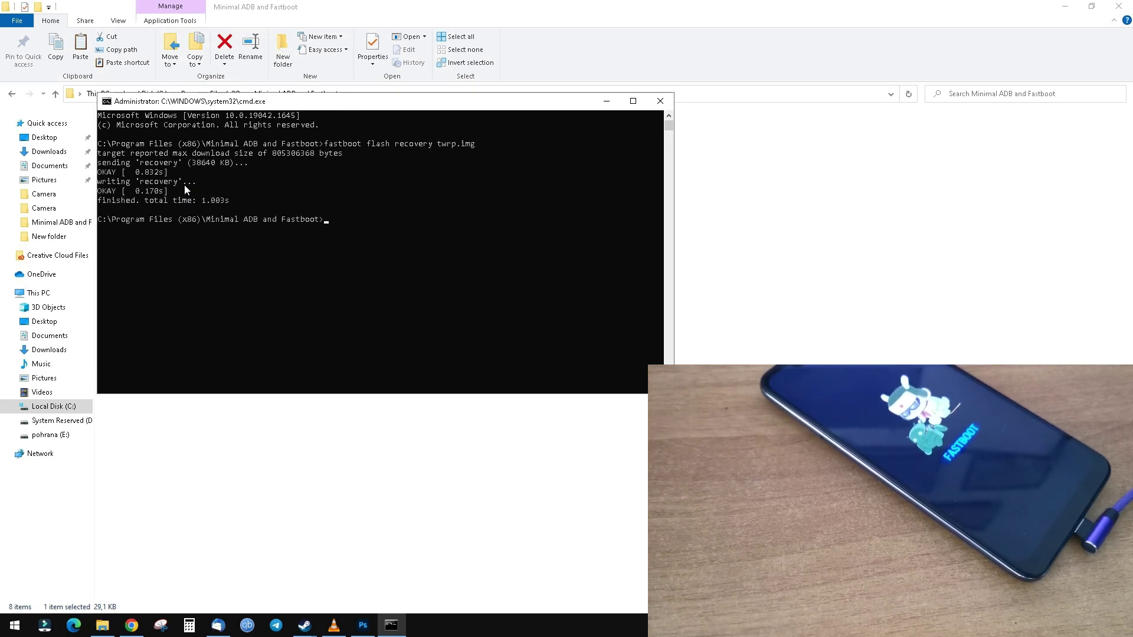
{"action": "type", "text": "fastboot"}
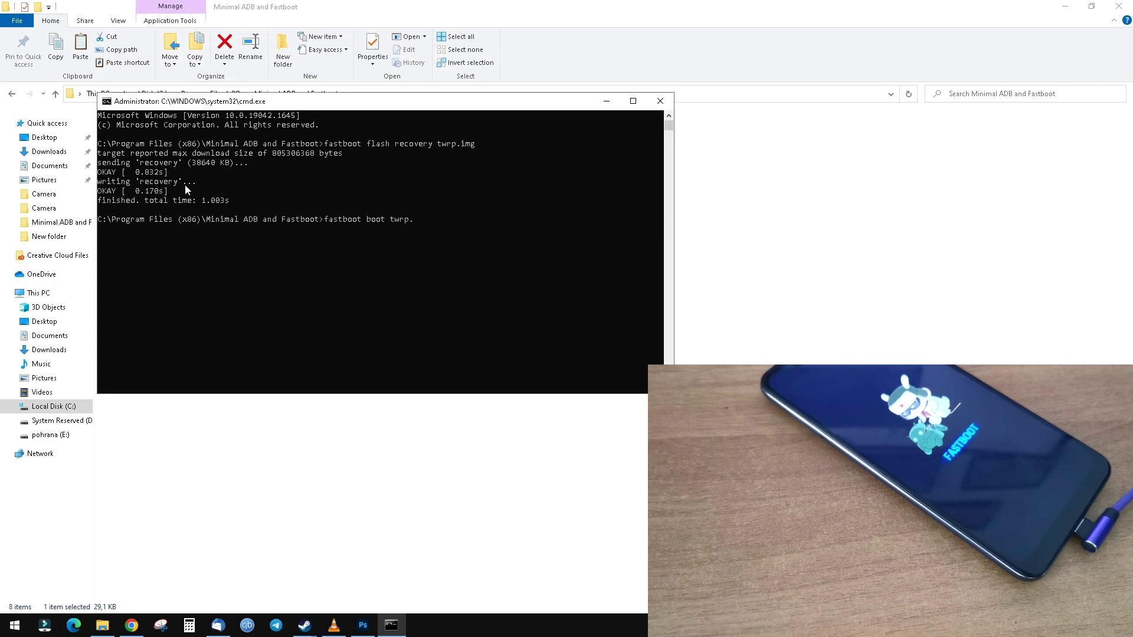
{"action": "type", "text": "boot twrp.img"}
{"action": "key", "text": "Return"}
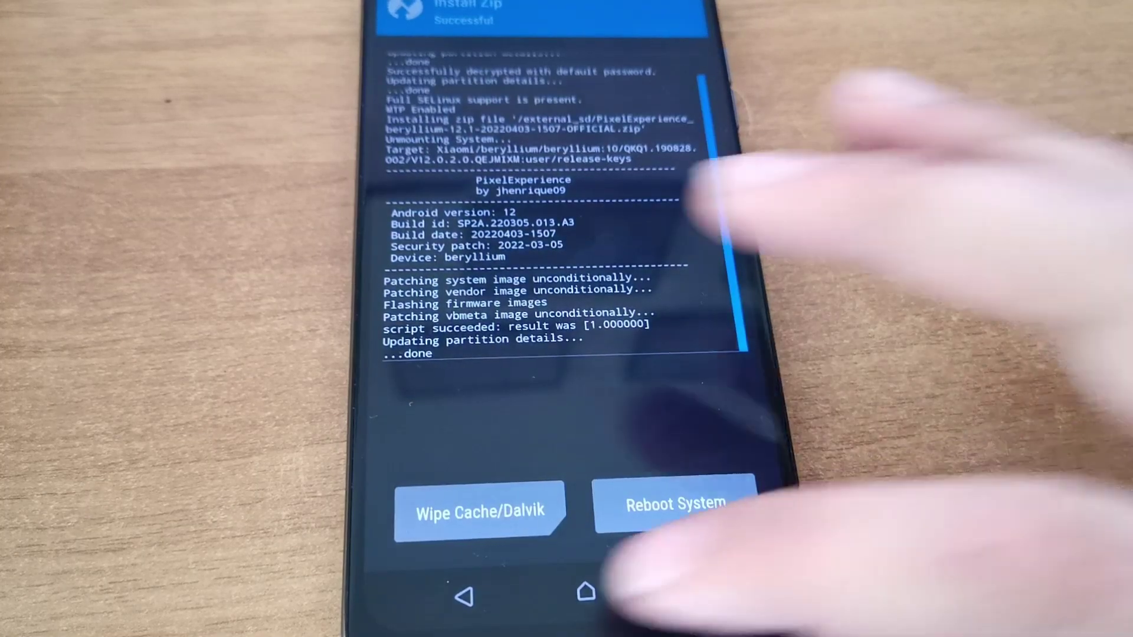
- Format Data from the TWRP Wipe menu, confirming with 'yes', then open Reboot
{"action": "left_click", "coordinate": [464, 596]}
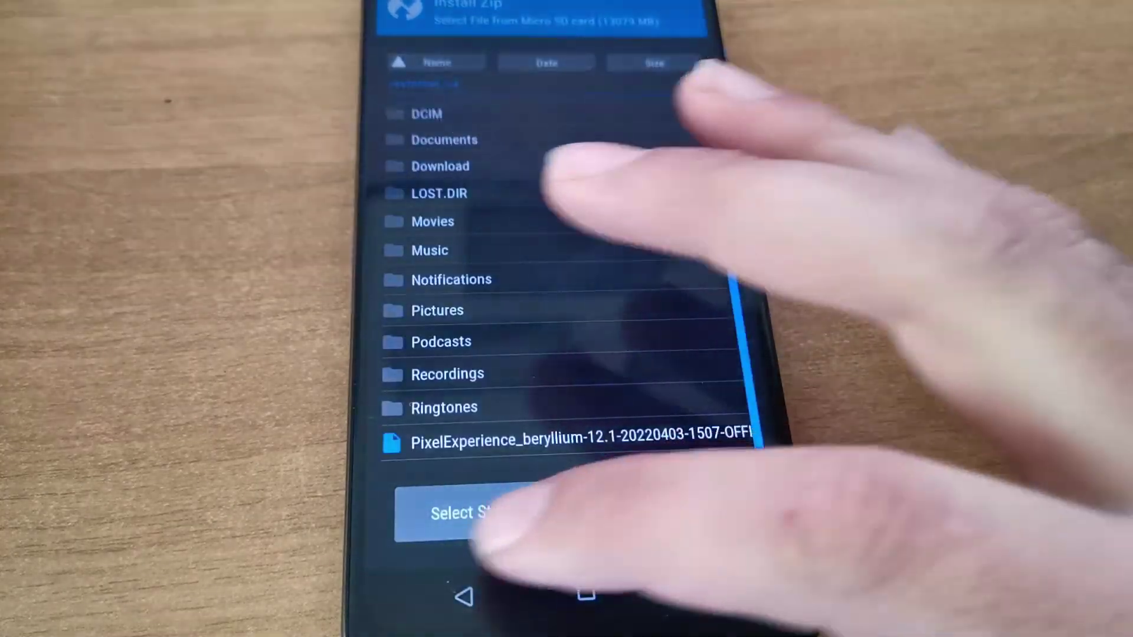
{"action": "left_click", "coordinate": [586, 592]}
{"action": "left_click", "coordinate": [622, 101]}
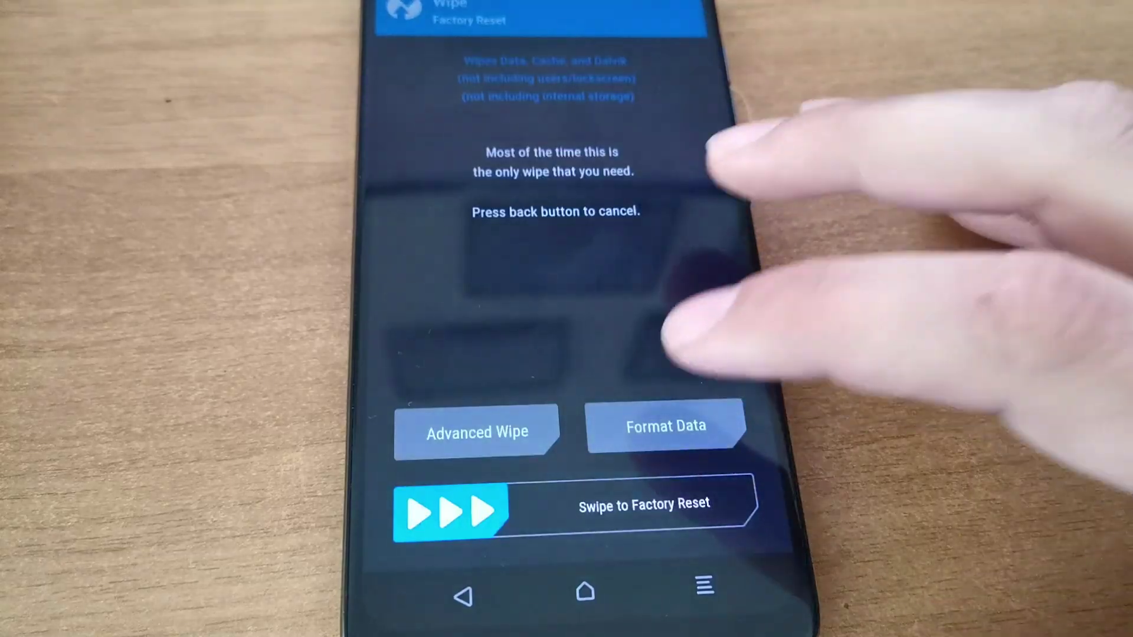
{"action": "left_click", "coordinate": [665, 426]}
{"action": "type", "text": "y"}
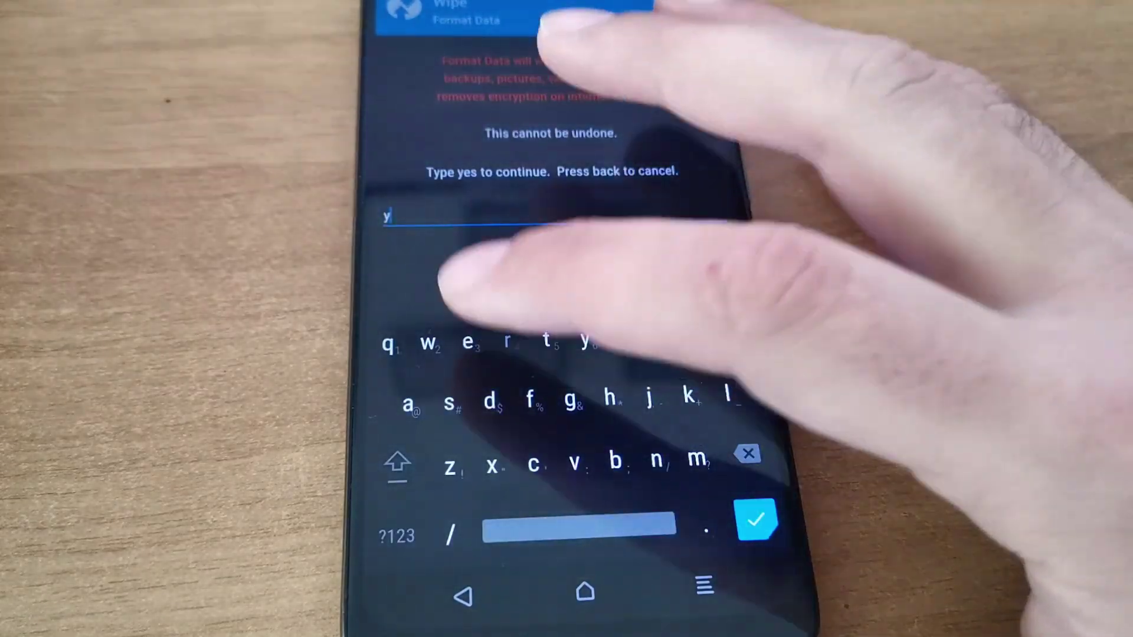
{"action": "type", "text": "es"}
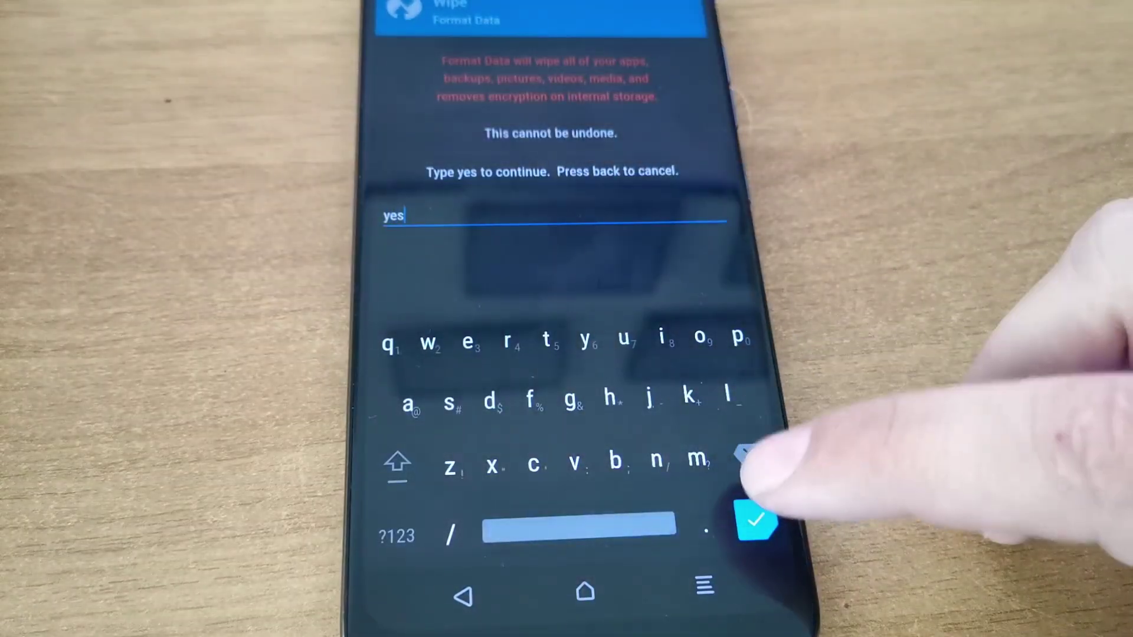
{"action": "left_click", "coordinate": [755, 519]}
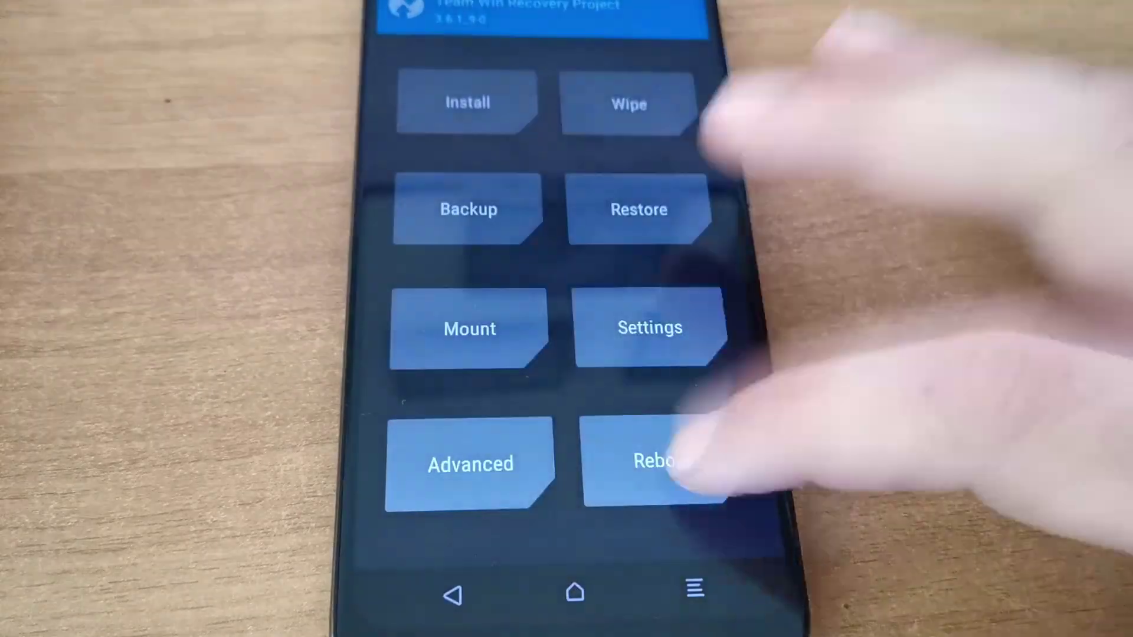
{"action": "left_click", "coordinate": [662, 463]}
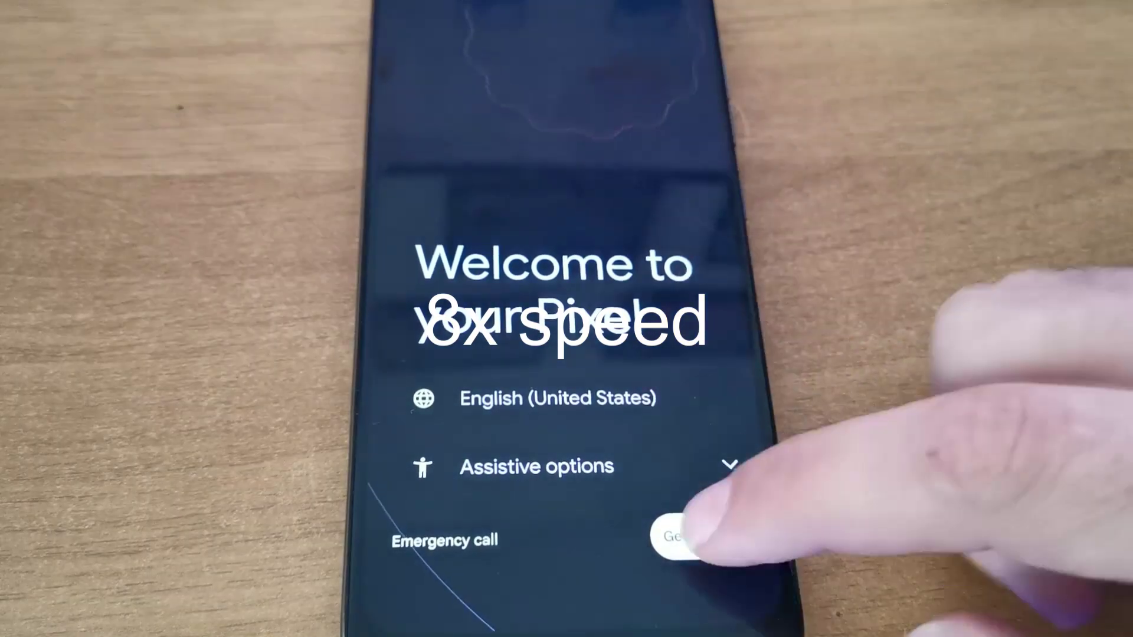
- Get started, skip Wi-Fi and PIN setup to reach the home screen, then open Settings
{"action": "left_click", "coordinate": [702, 536]}
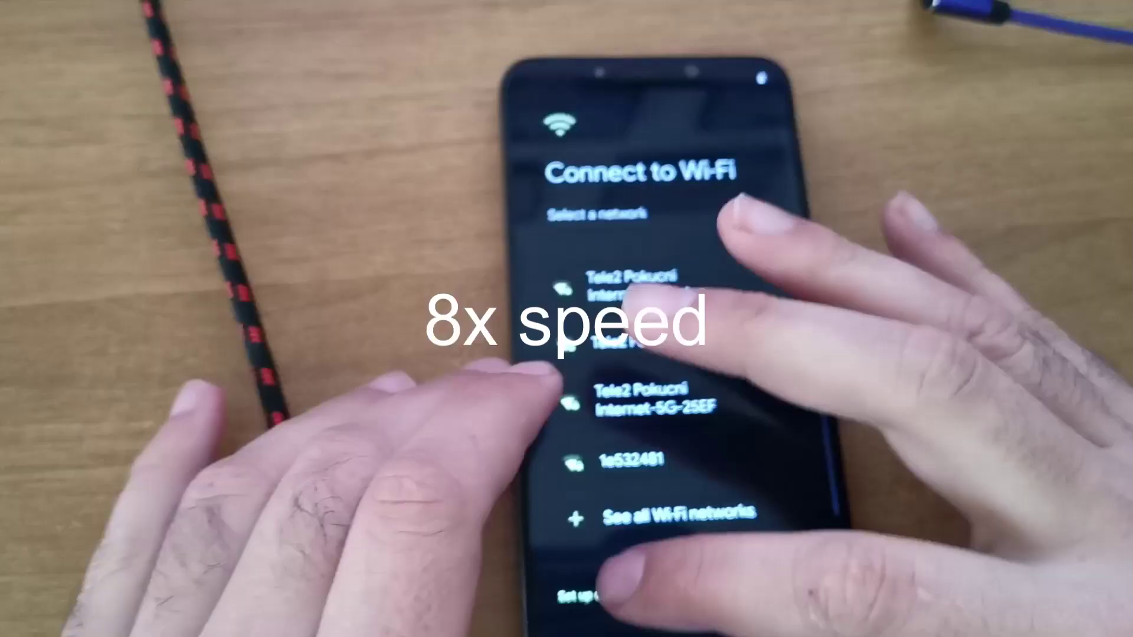
{"action": "left_click", "coordinate": [804, 435]}
{"action": "left_click", "coordinate": [765, 539]}
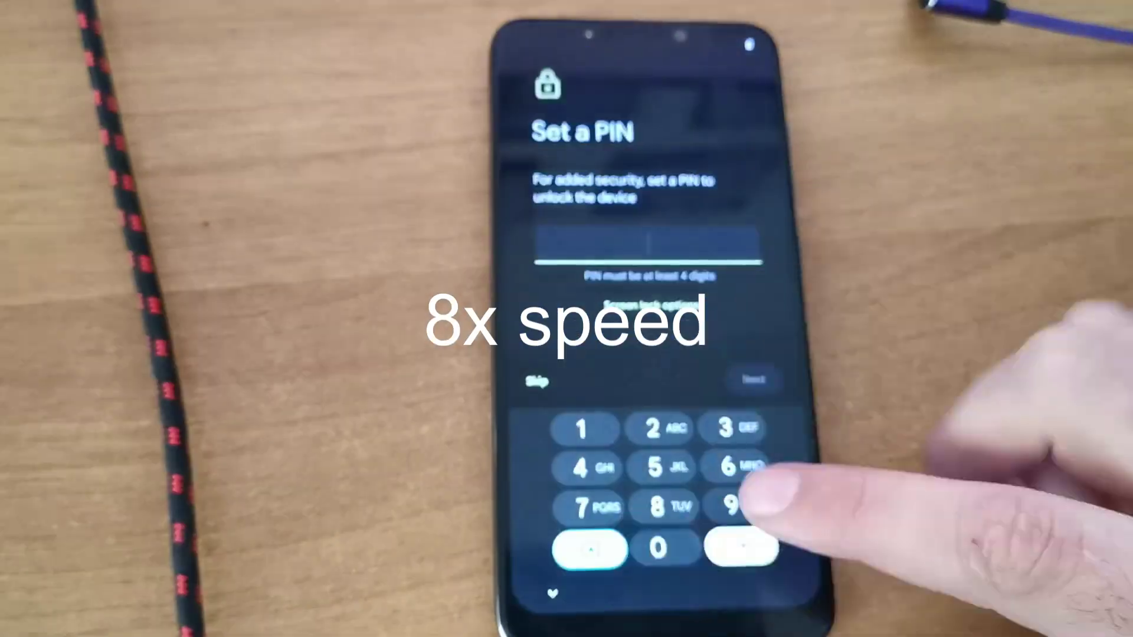
{"action": "left_click", "coordinate": [749, 531]}
{"action": "left_click", "coordinate": [590, 519]}
{"action": "left_click", "coordinate": [759, 391]}
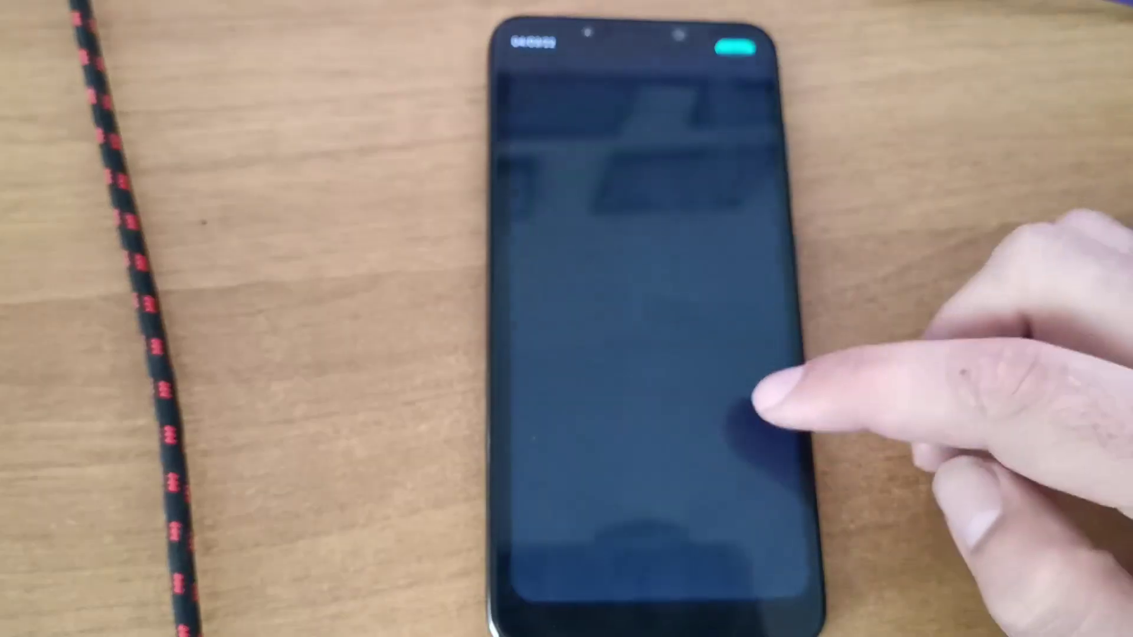
{"action": "scroll", "coordinate": [643, 413], "scroll_direction": "down", "scroll_amount": 10}
{"action": "left_click", "coordinate": [679, 619]}
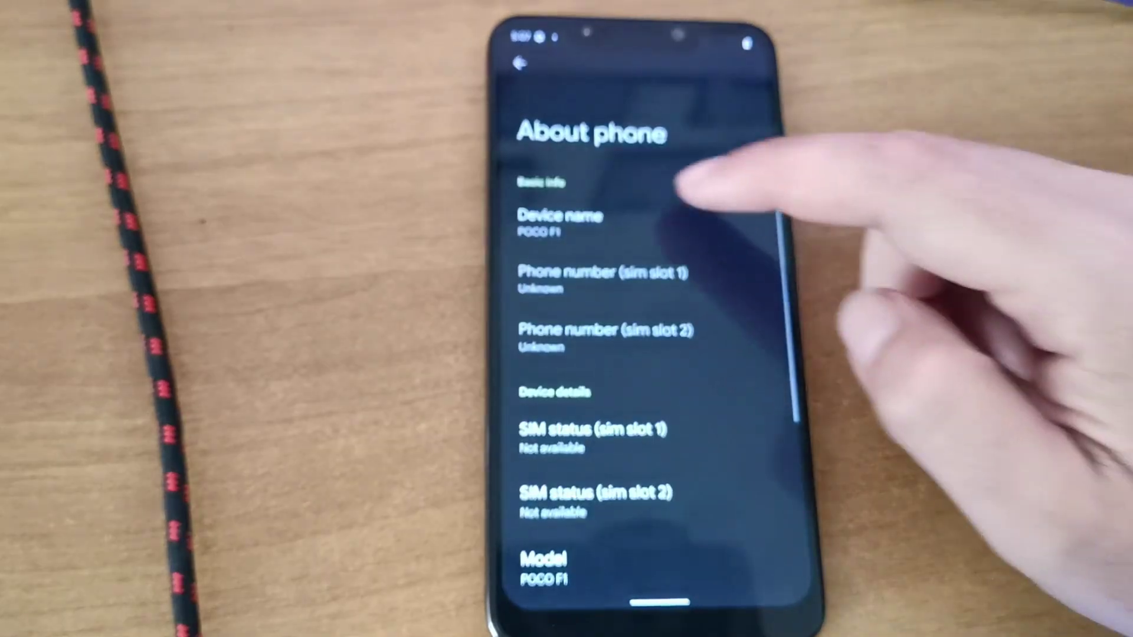
{"action": "scroll", "coordinate": [720, 405], "scroll_direction": "down", "scroll_amount": 5}
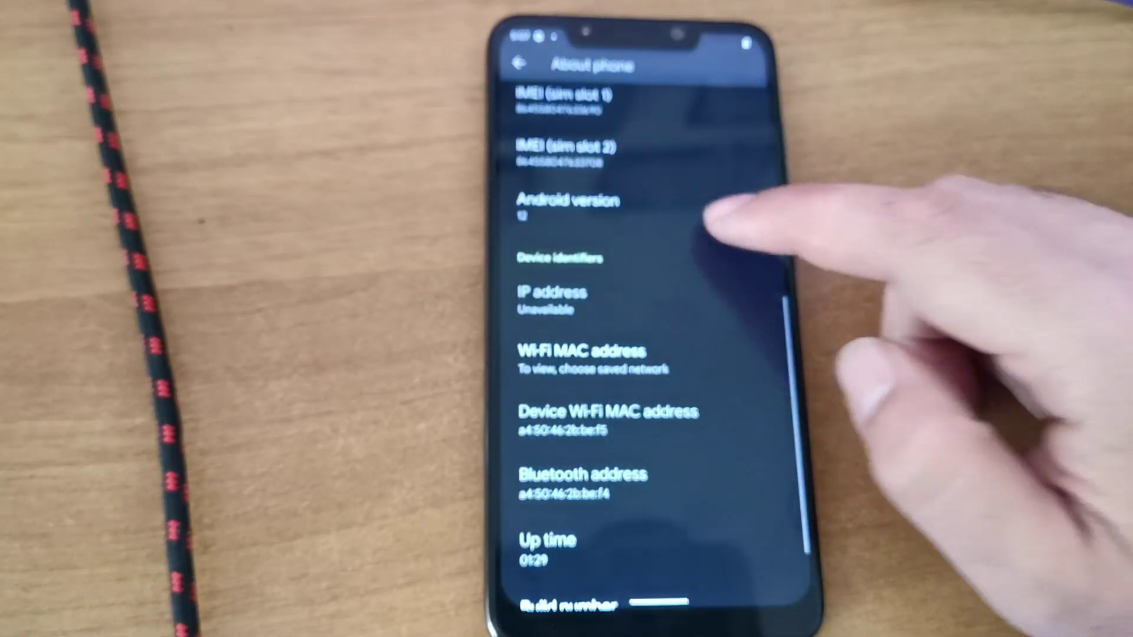
{"action": "left_click", "coordinate": [731, 213]}
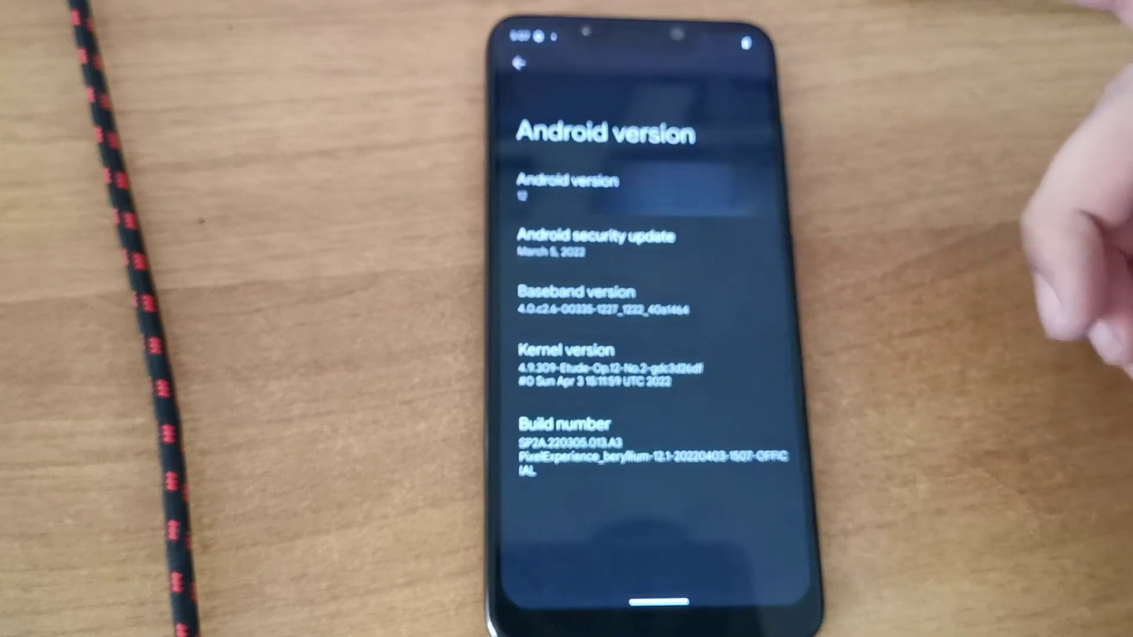